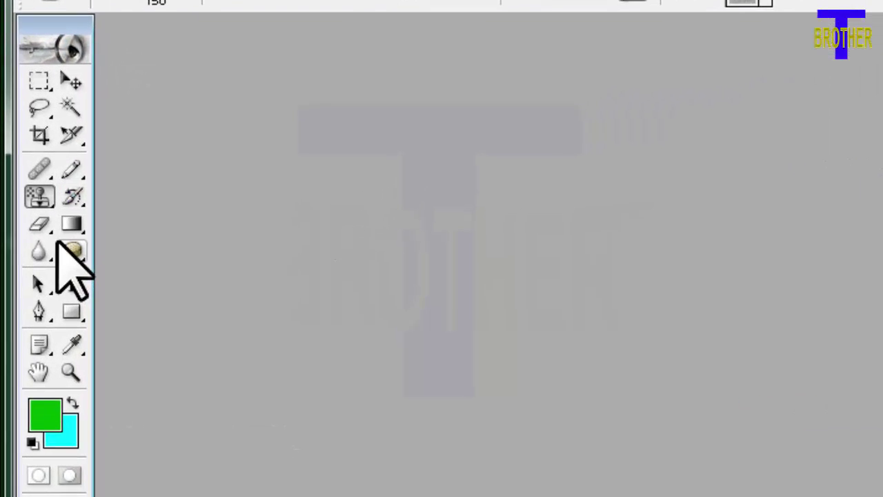
Step: Make the Pattern Stamp Tool active from the stamp tool flyout
click(41, 198)
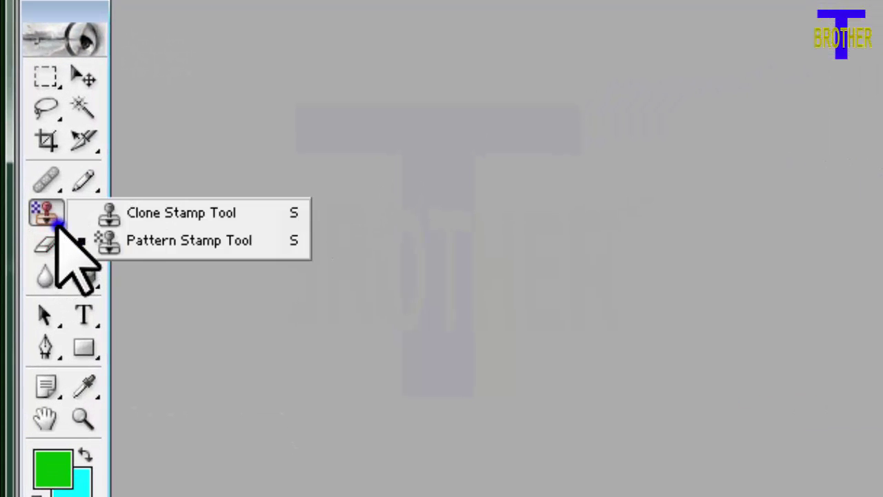
click(178, 241)
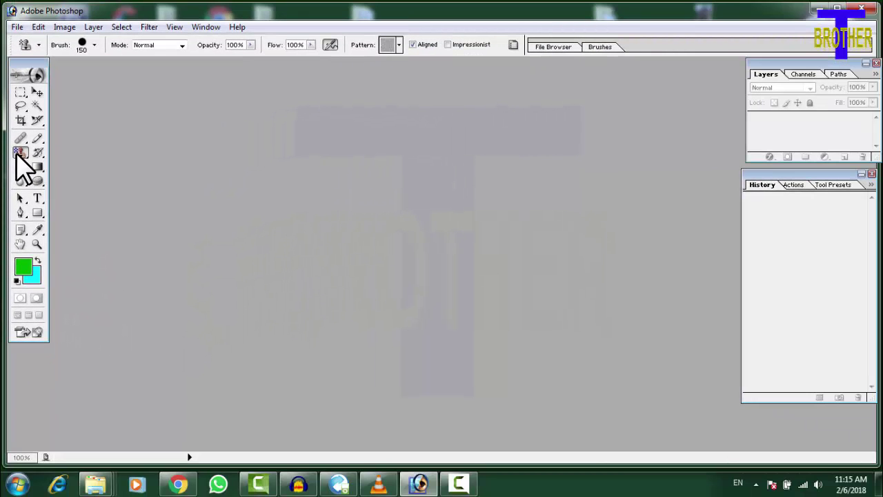
click(17, 153)
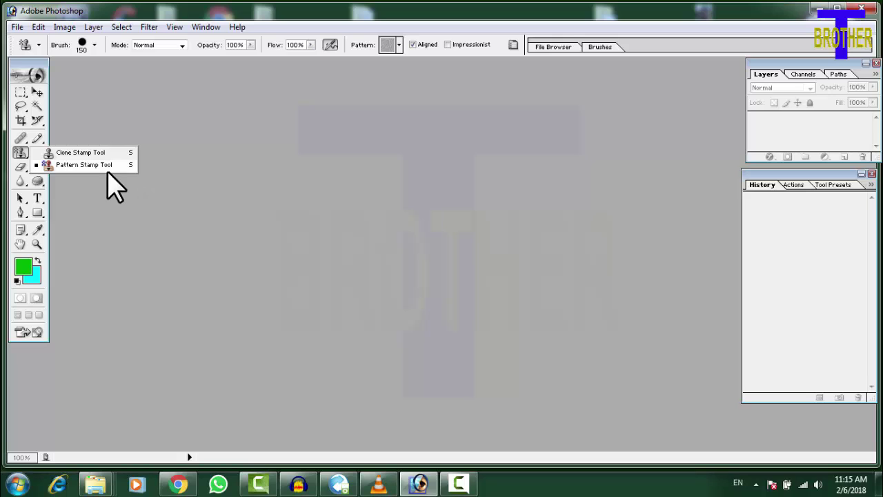
click(85, 165)
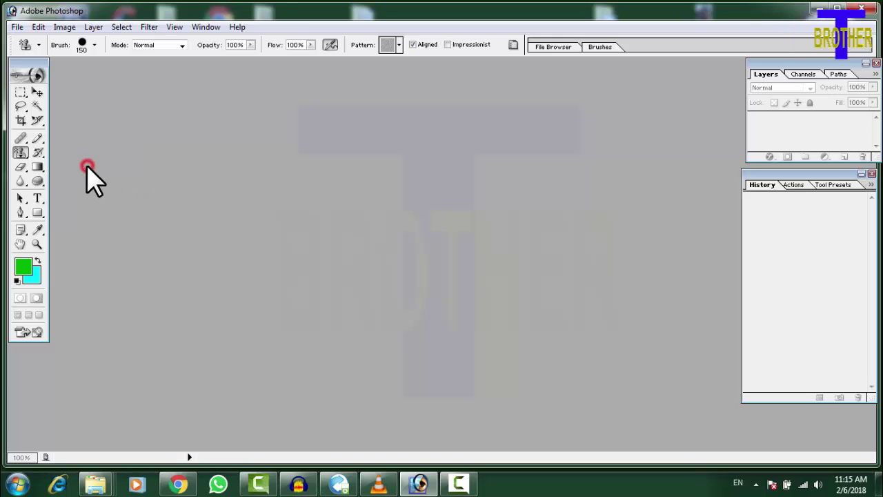
click(19, 153)
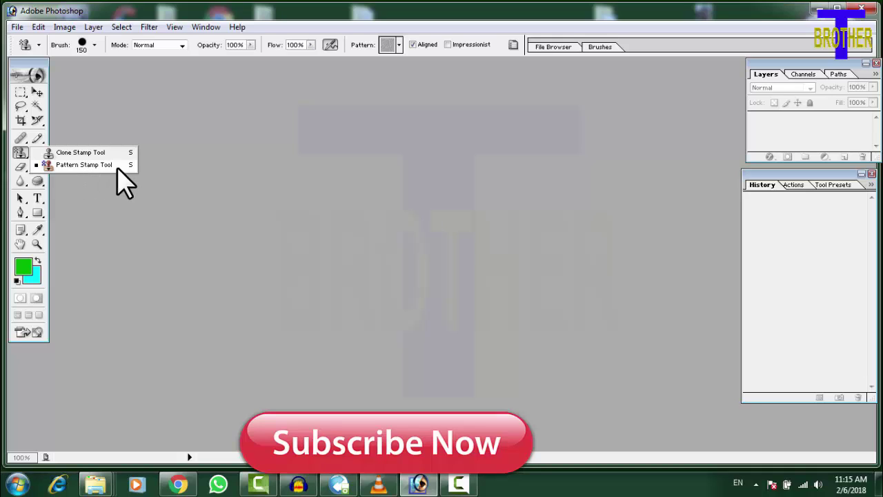
click(124, 168)
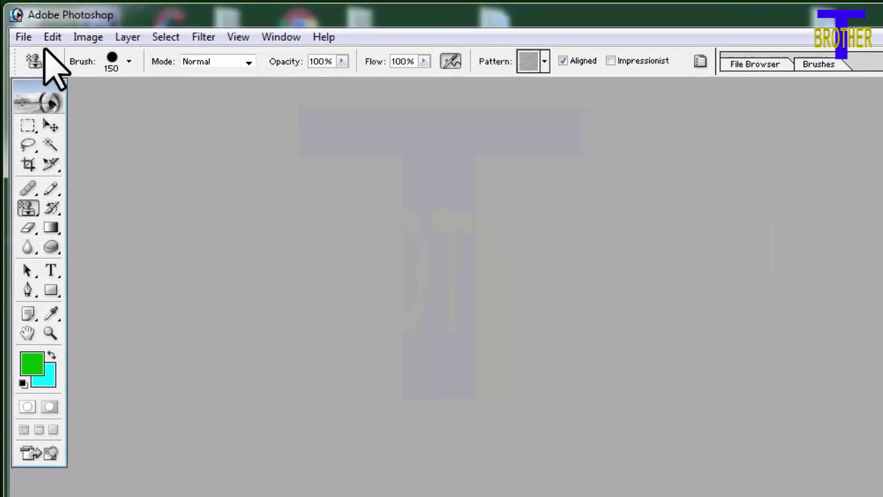
Step: View brush presets as Large Thumbnail, then Small List, then back to Small Thumbnail
click(169, 80)
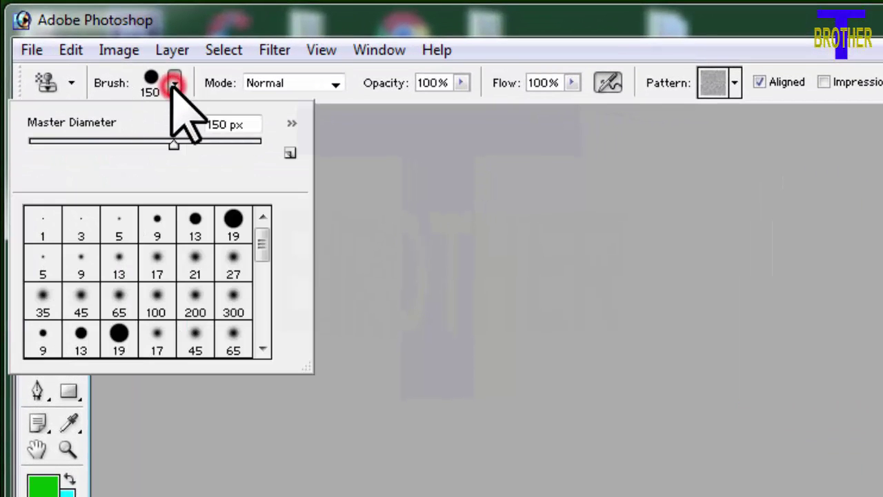
click(292, 123)
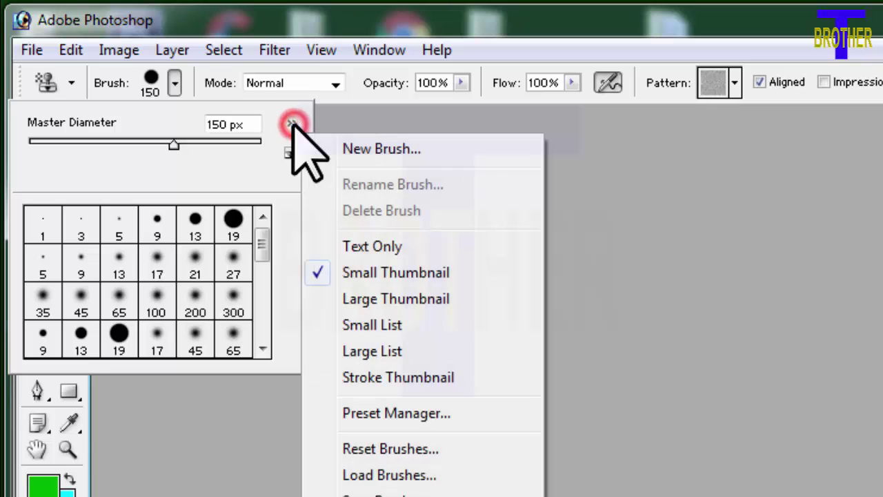
click(365, 296)
click(292, 123)
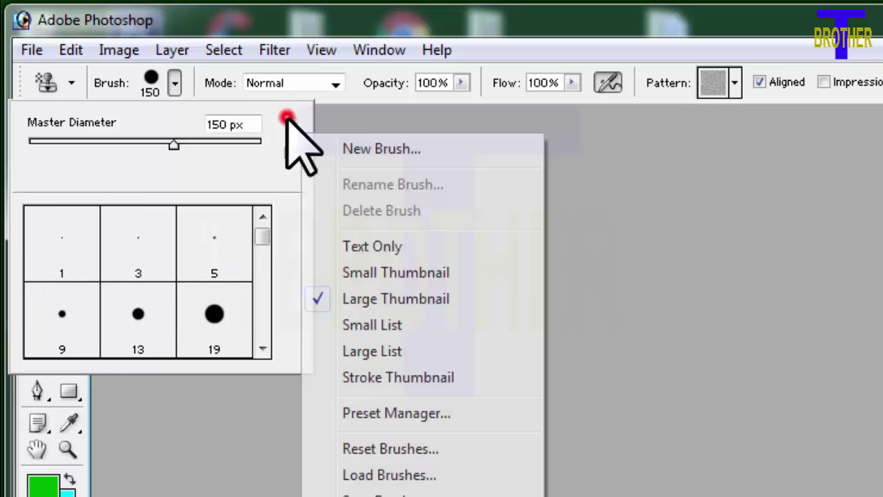
click(367, 324)
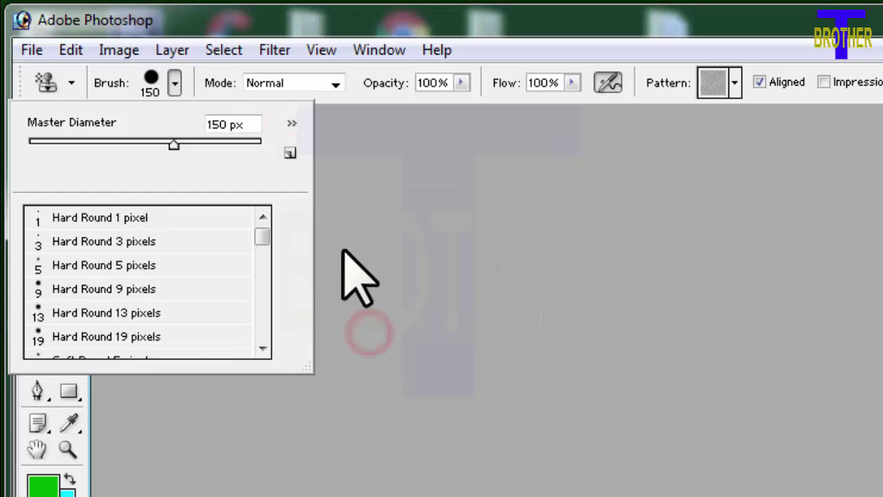
click(291, 123)
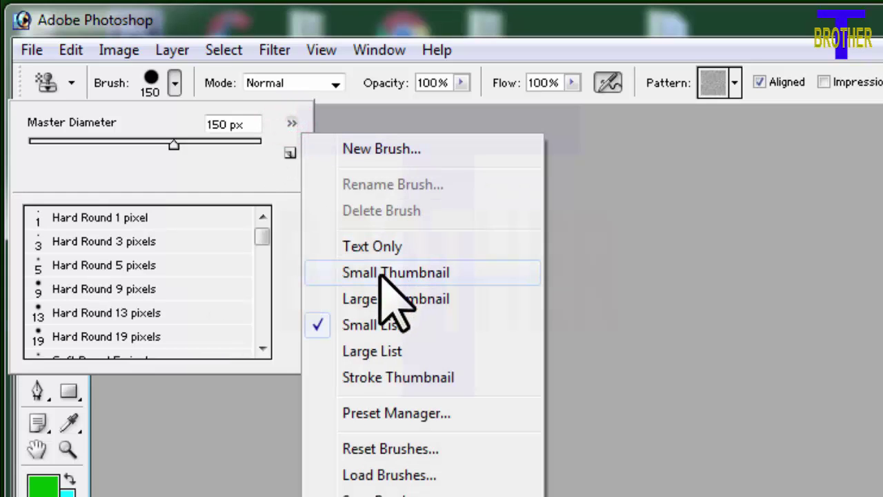
click(379, 273)
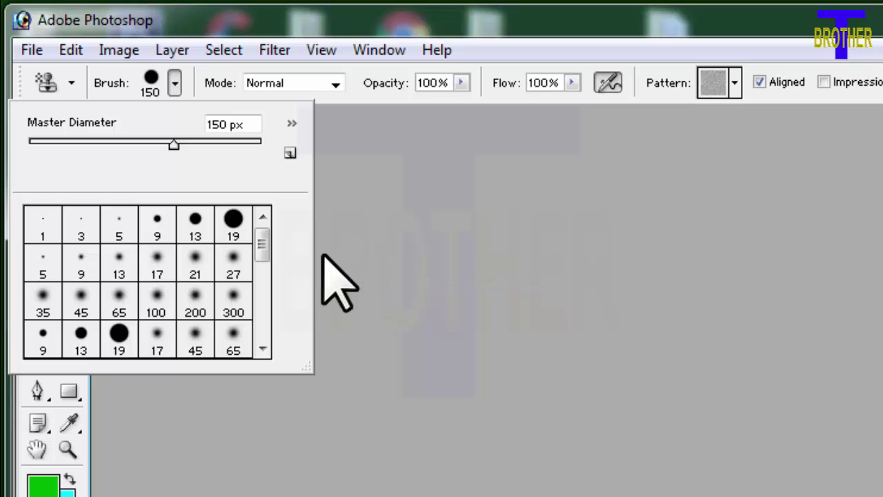
mouse_move(262, 243)
mouse_down()
mouse_move(272, 324)
mouse_move(270, 193)
mouse_move(276, 256)
mouse_move(293, 200)
mouse_up()
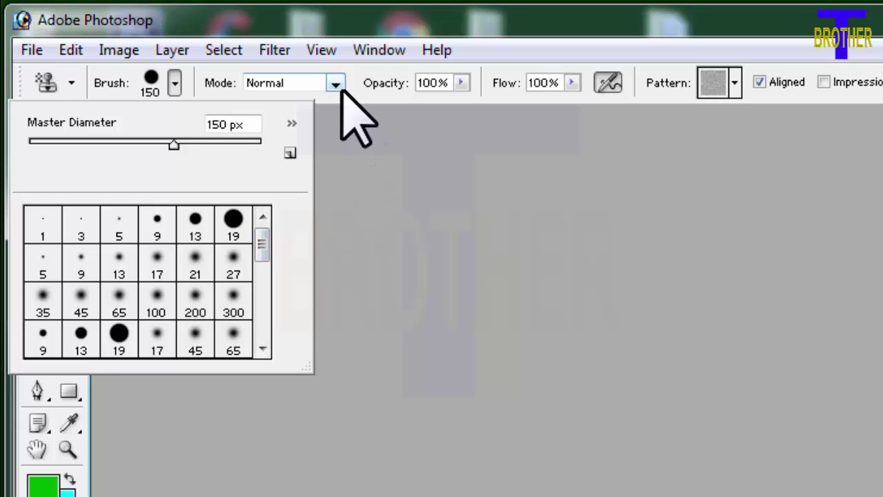
Step: Check Normal mode with 100% opacity and flow, and toggle the airbrush option
click(335, 85)
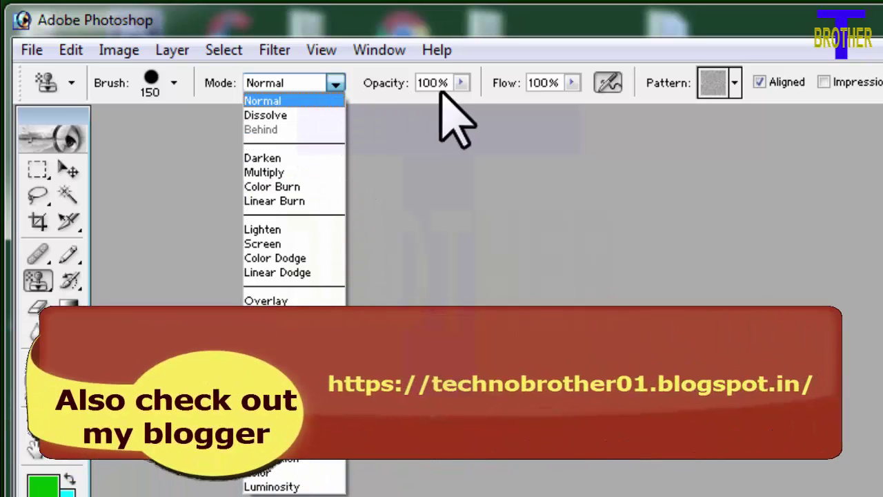
click(462, 83)
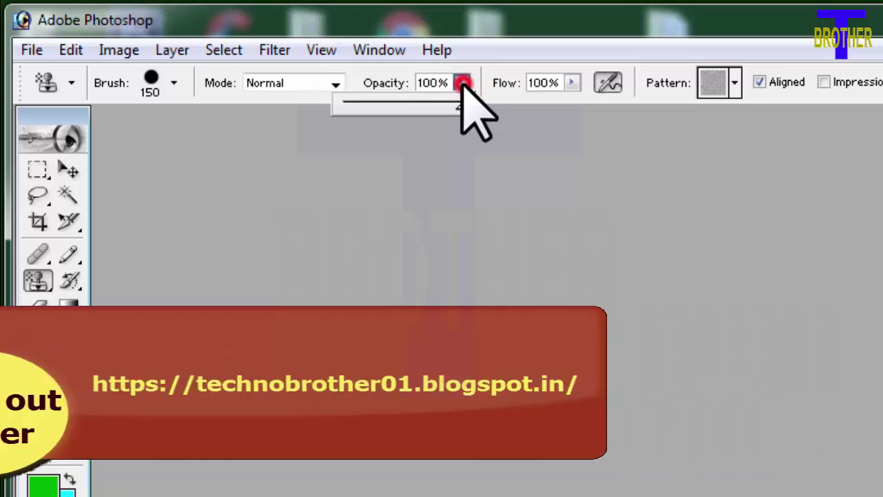
click(571, 83)
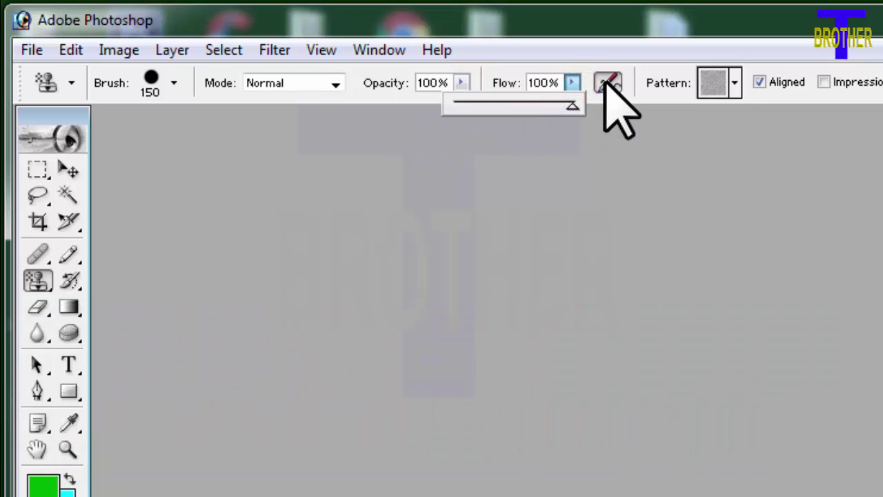
click(518, 163)
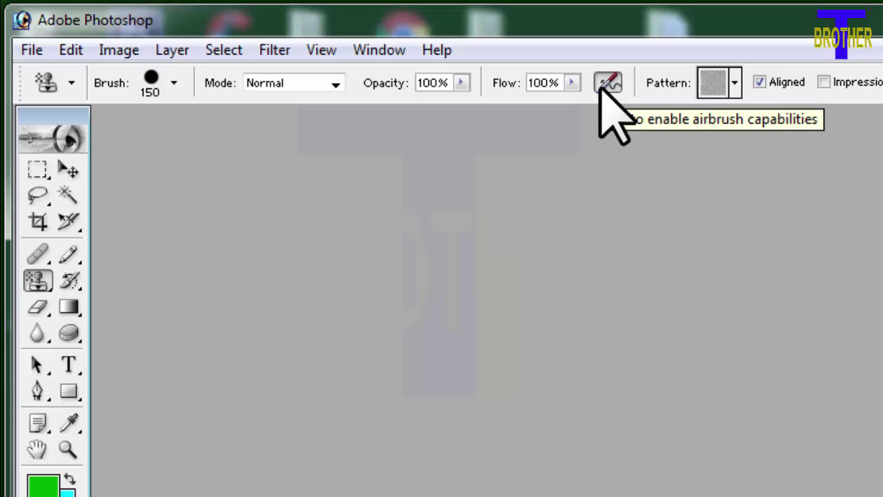
click(605, 84)
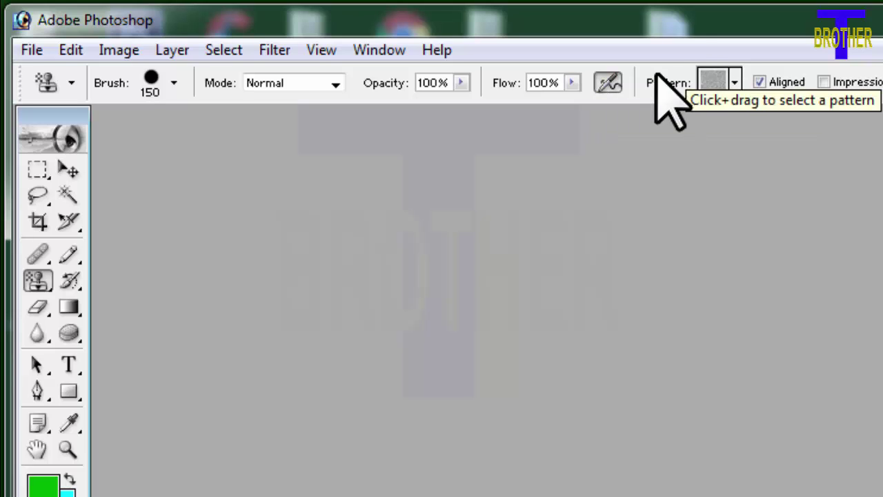
Step: Show the pattern swatches and the library list with Nature Patterns and Rock Patterns
click(734, 83)
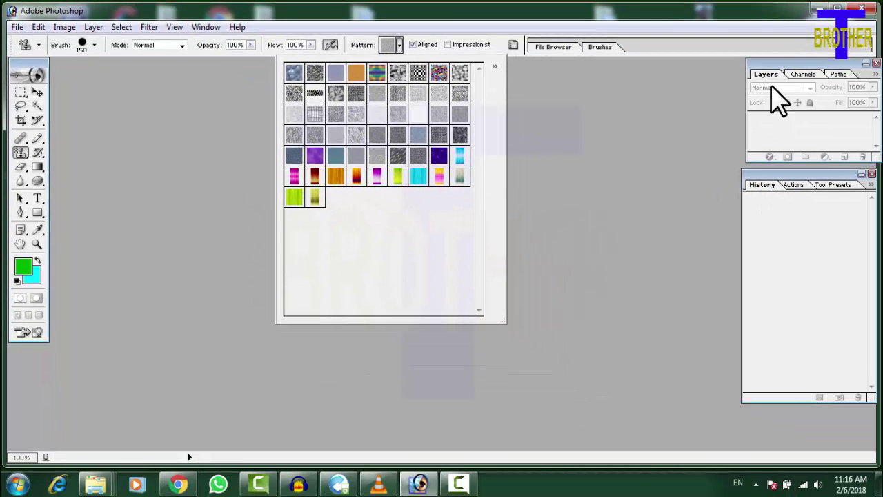
click(606, 112)
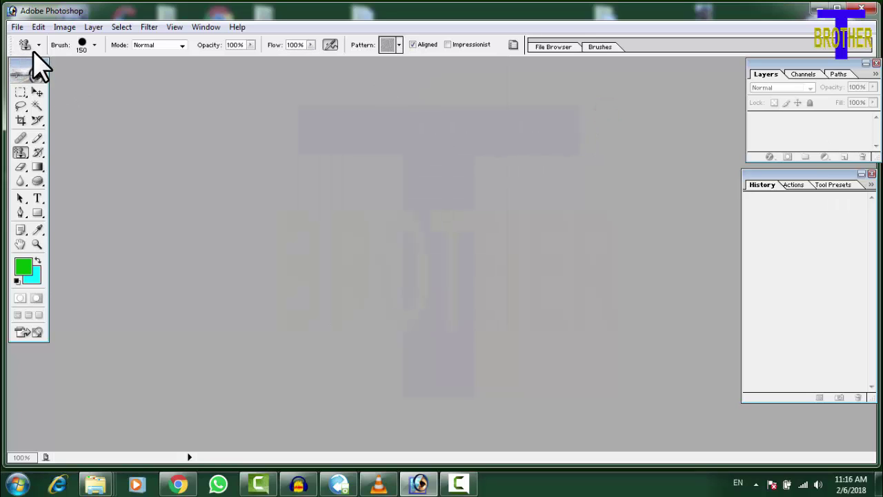
click(398, 45)
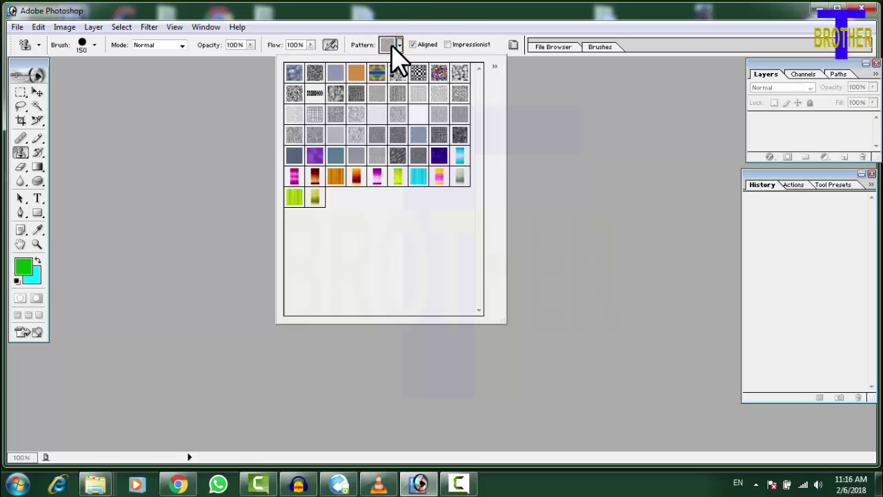
click(493, 67)
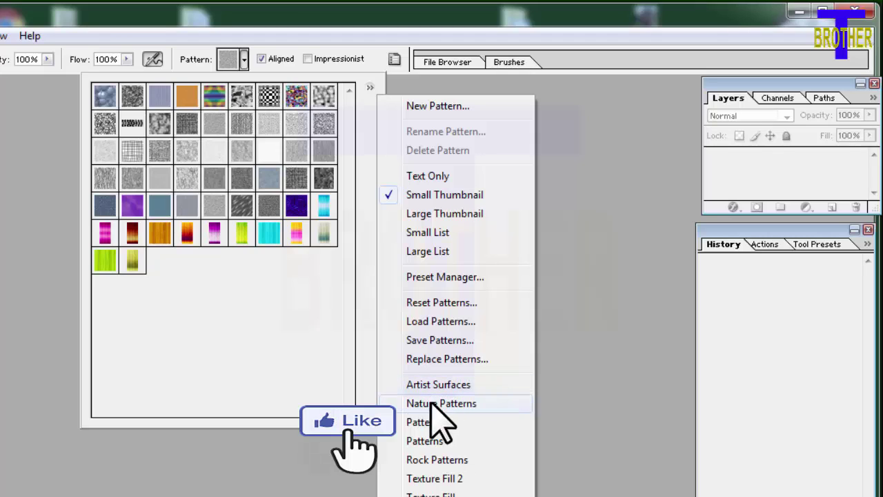
Step: Load Nature Patterns, reset to the default patterns, then choose the Artist Surfaces set
click(455, 404)
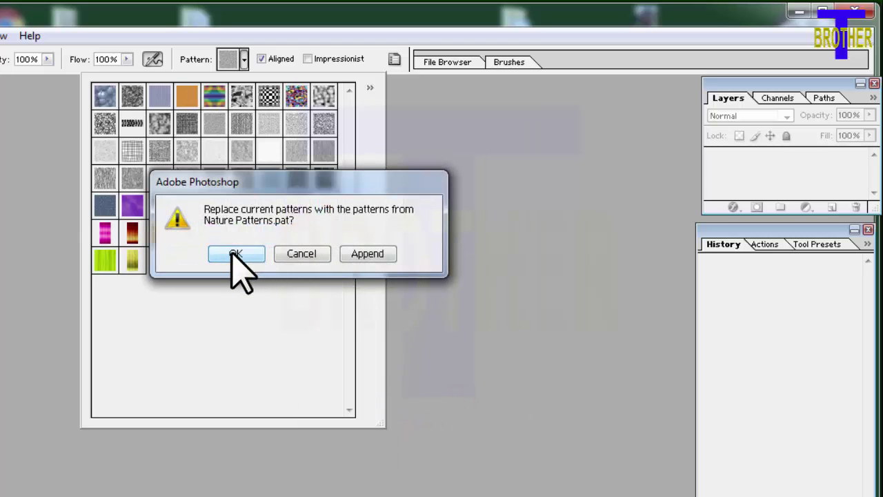
click(235, 254)
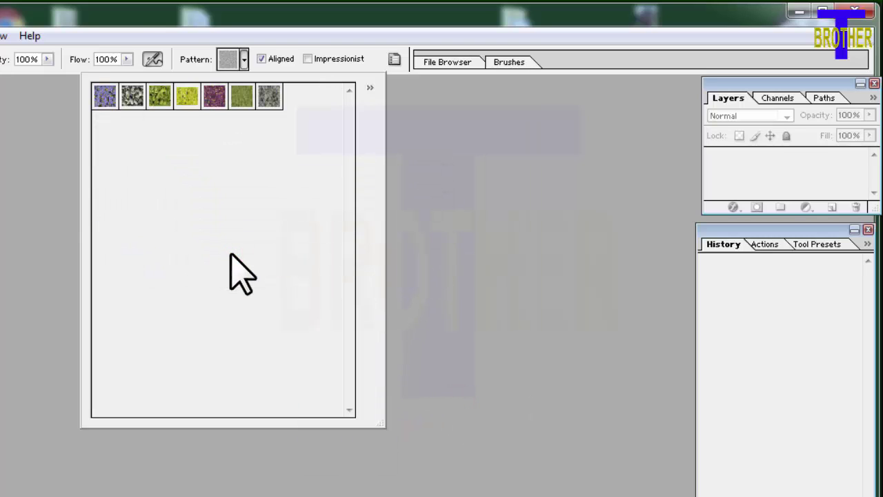
click(369, 84)
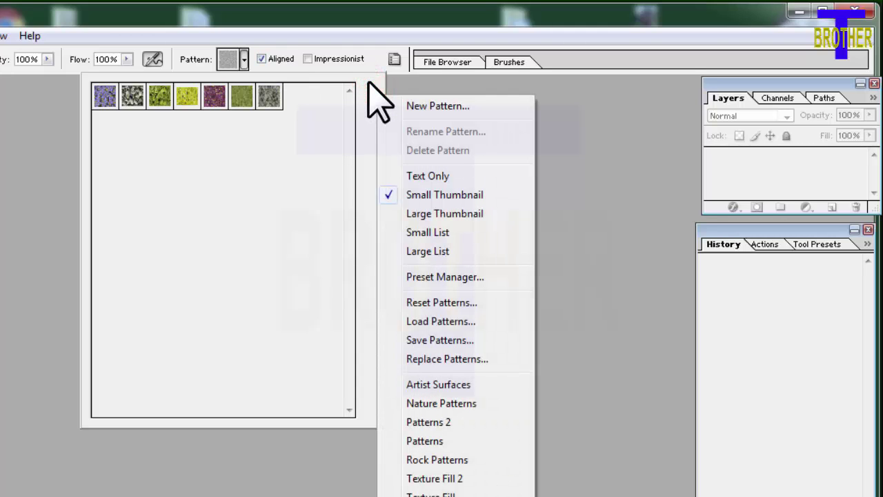
click(442, 302)
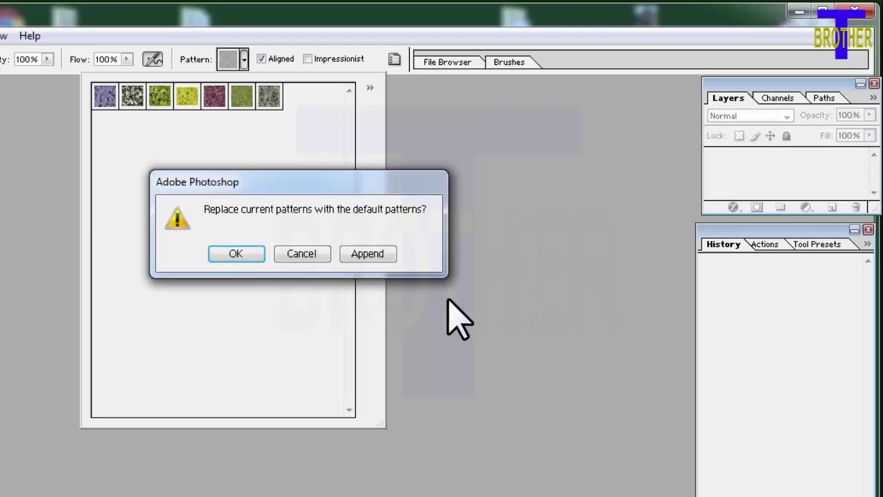
click(238, 254)
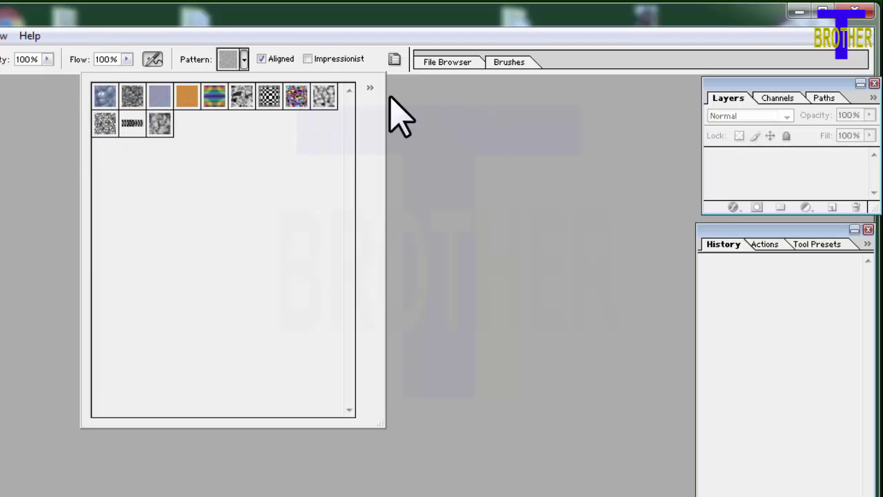
click(368, 86)
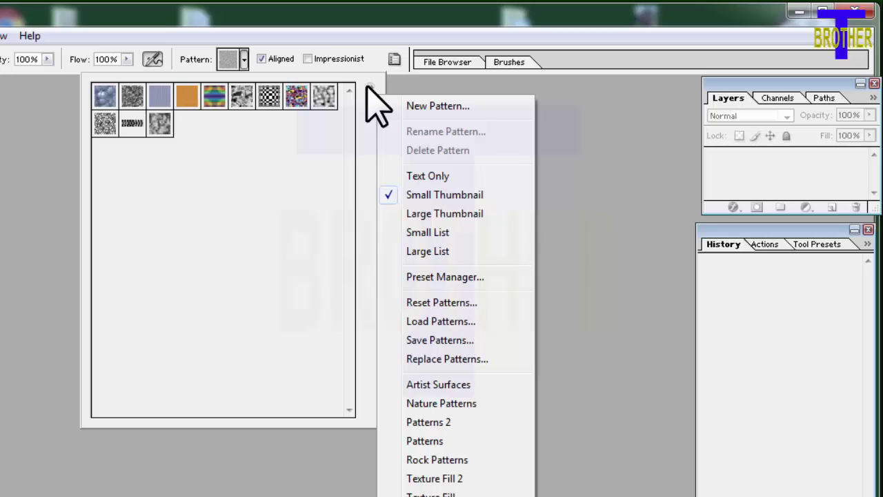
click(440, 385)
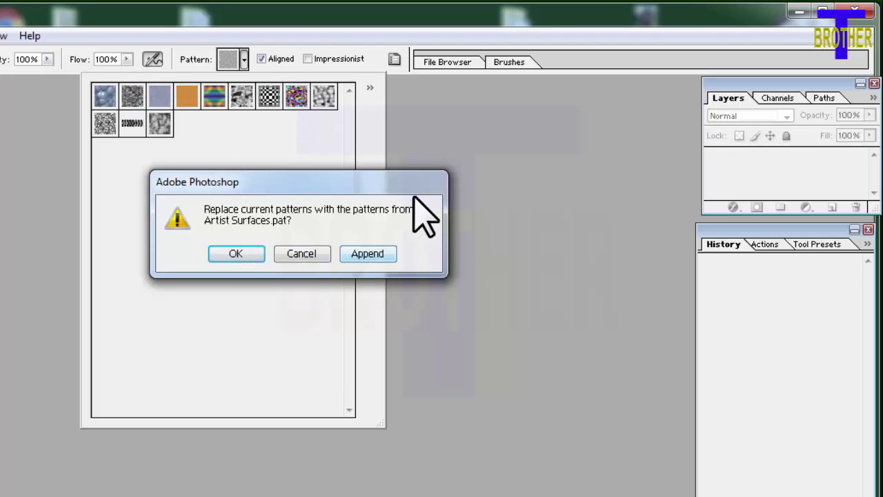
Step: Append the Artist Surfaces, Nature Patterns and Patterns 2 libraries to the pattern picker
click(379, 254)
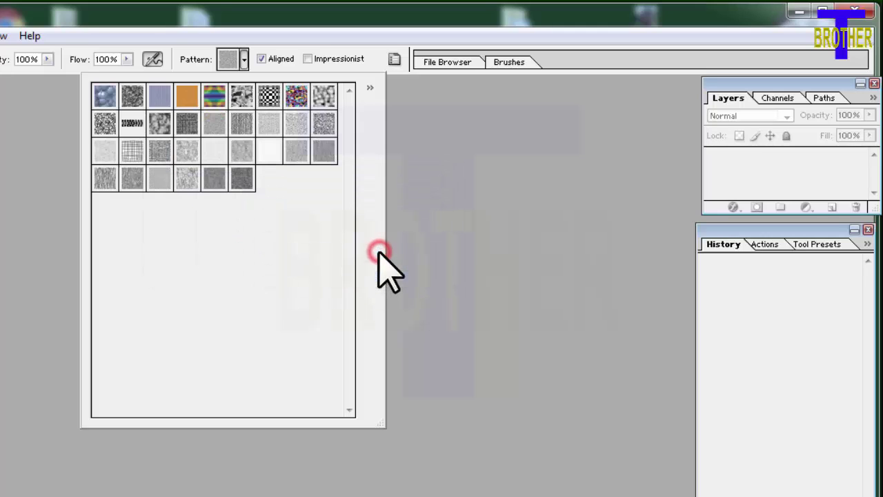
click(370, 87)
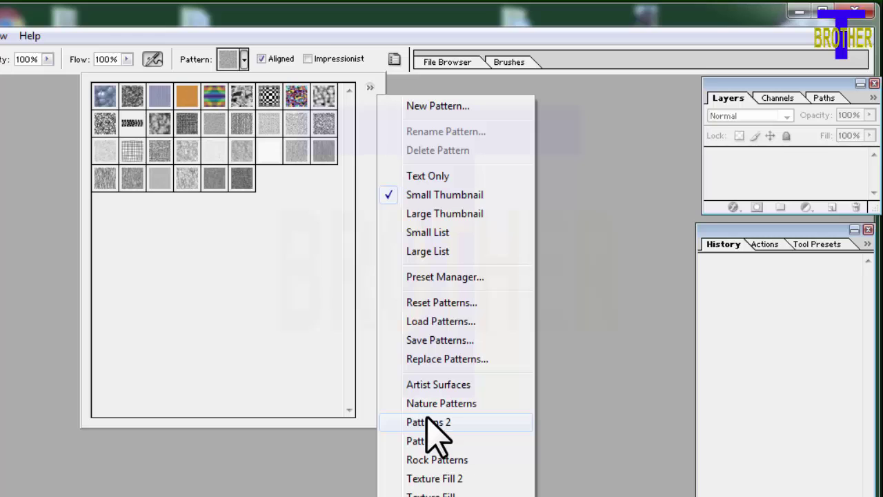
click(444, 403)
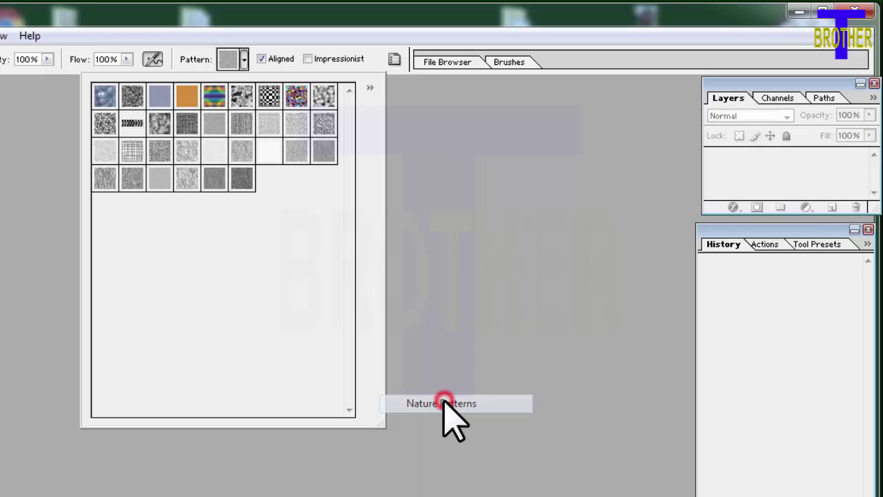
click(373, 253)
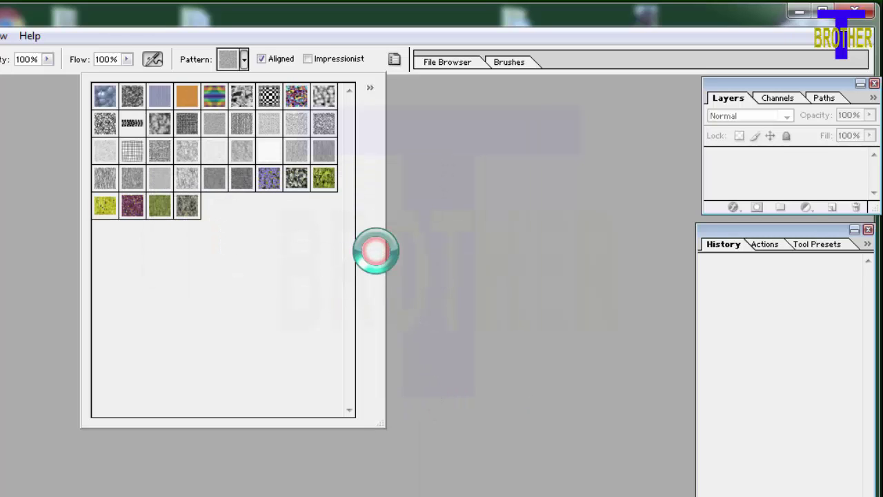
click(367, 90)
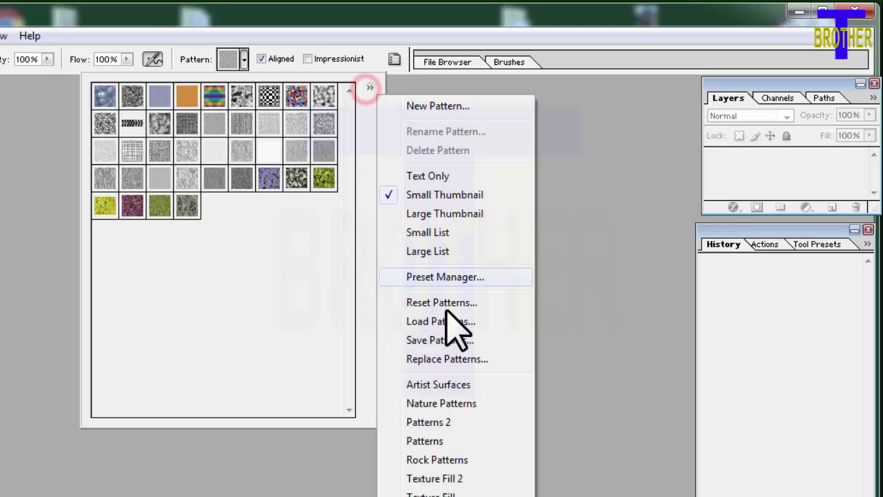
click(431, 422)
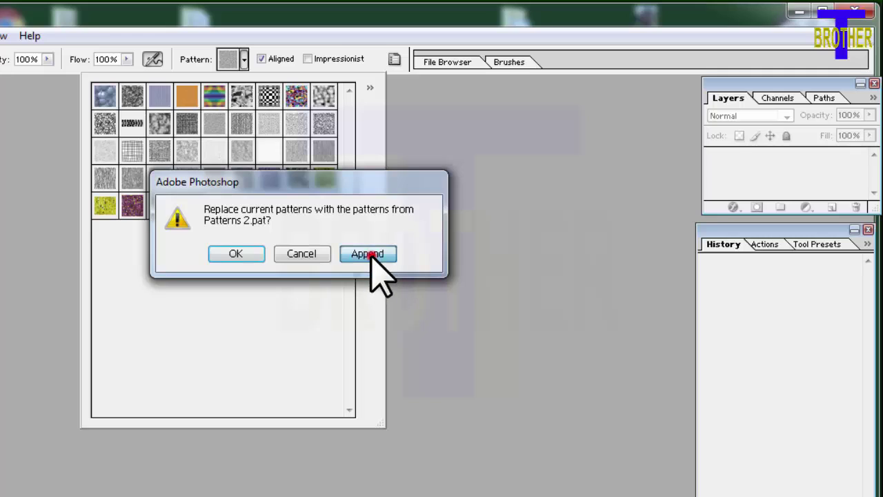
click(369, 253)
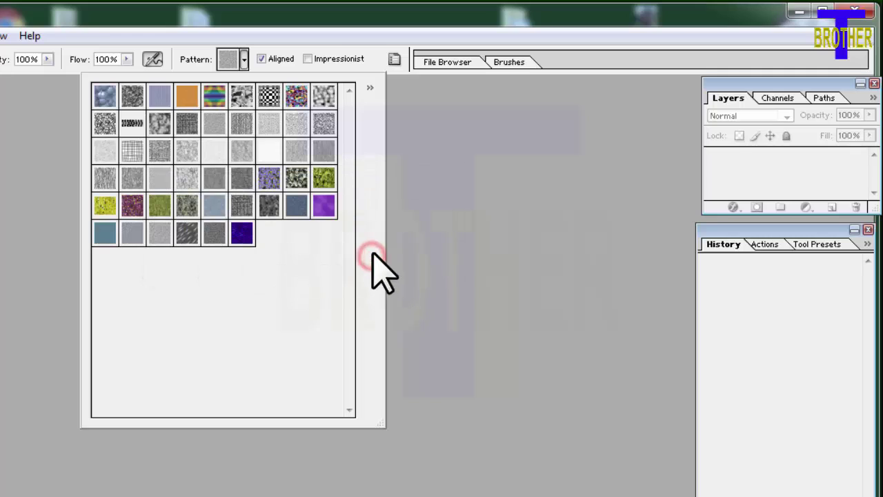
Step: Append the Rock Patterns, Texture Fill 2 and Texture Fill libraries as well
click(363, 87)
click(445, 459)
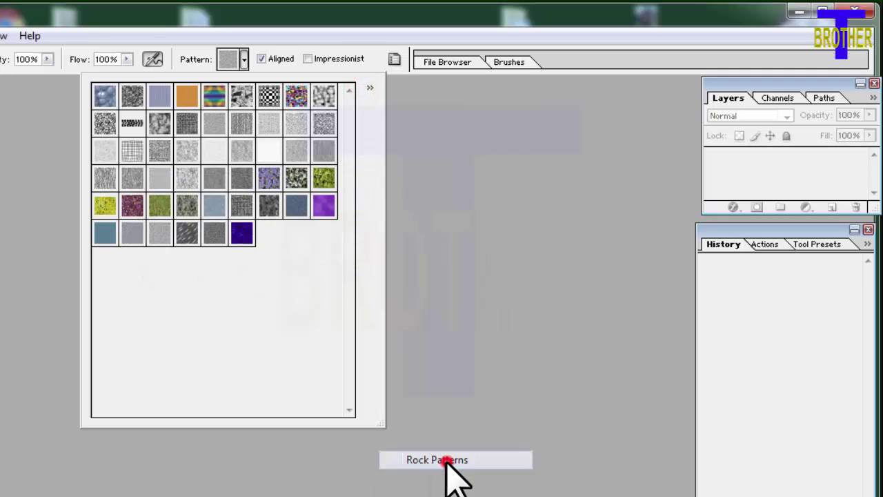
click(380, 252)
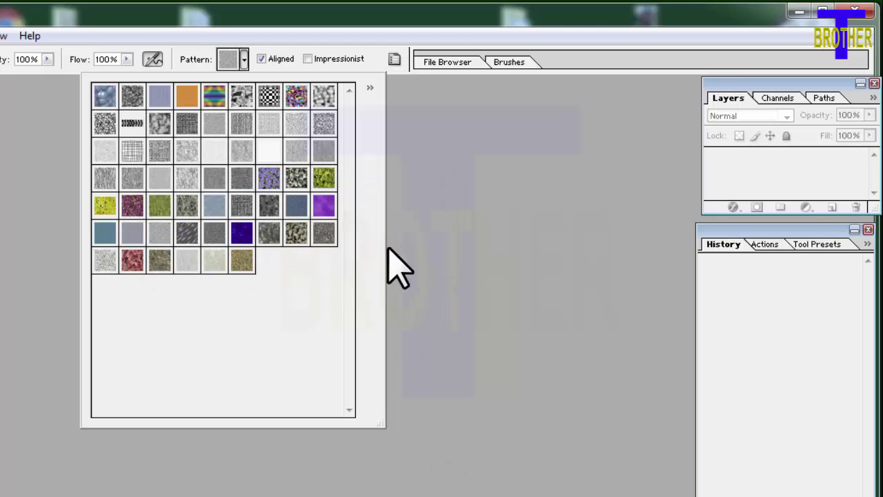
click(370, 88)
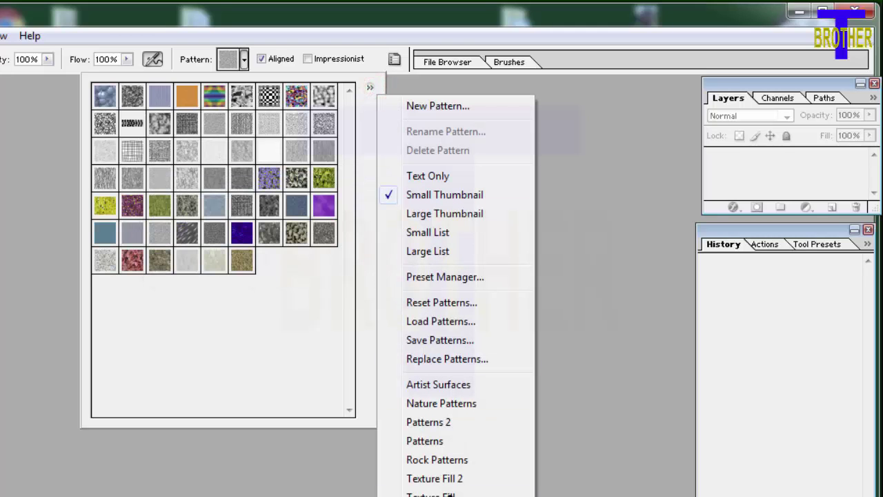
click(446, 478)
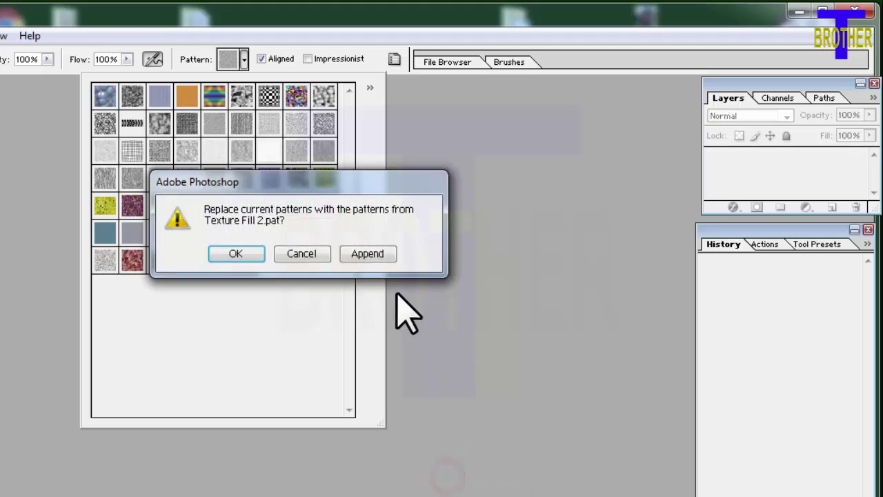
click(378, 255)
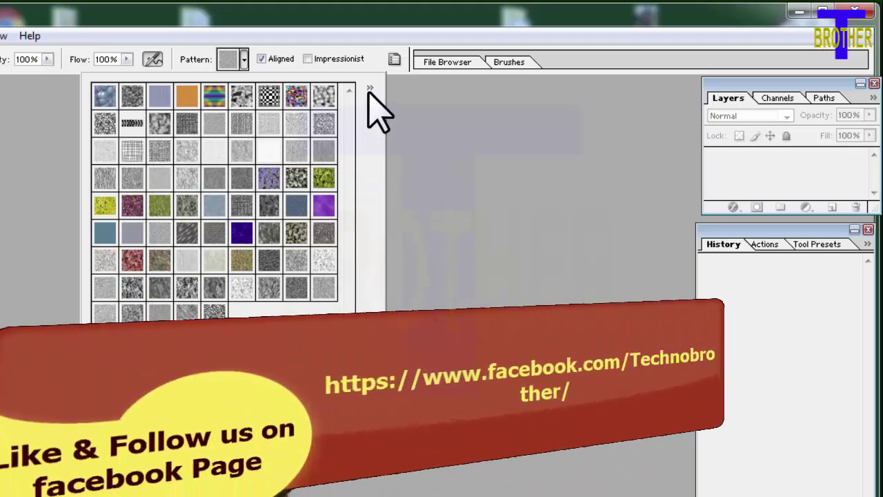
click(370, 87)
click(447, 469)
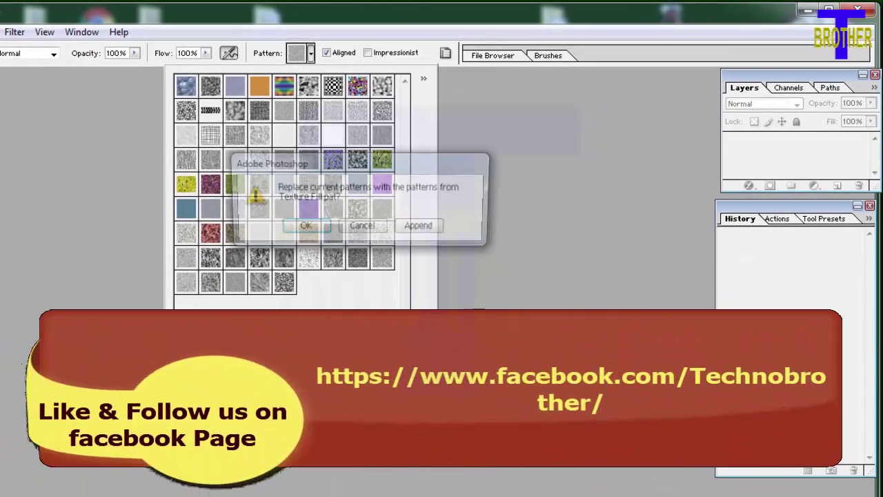
click(383, 248)
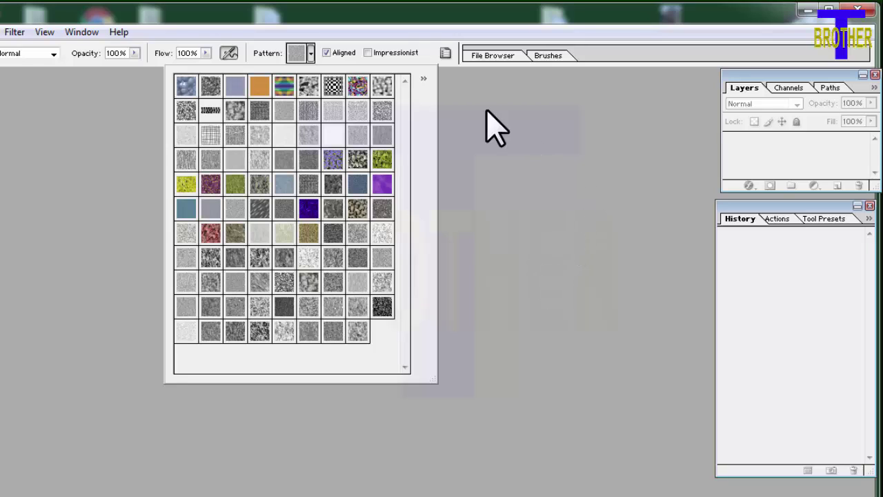
click(423, 79)
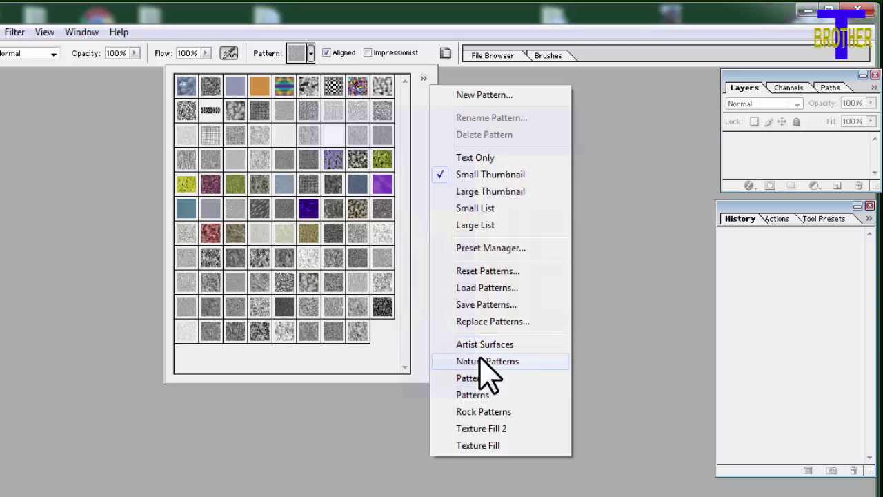
Step: Load 12-etc-fabric-patterns.pat from the Desktop's 12_free_high_resolution_fabric_31668 folder
click(475, 289)
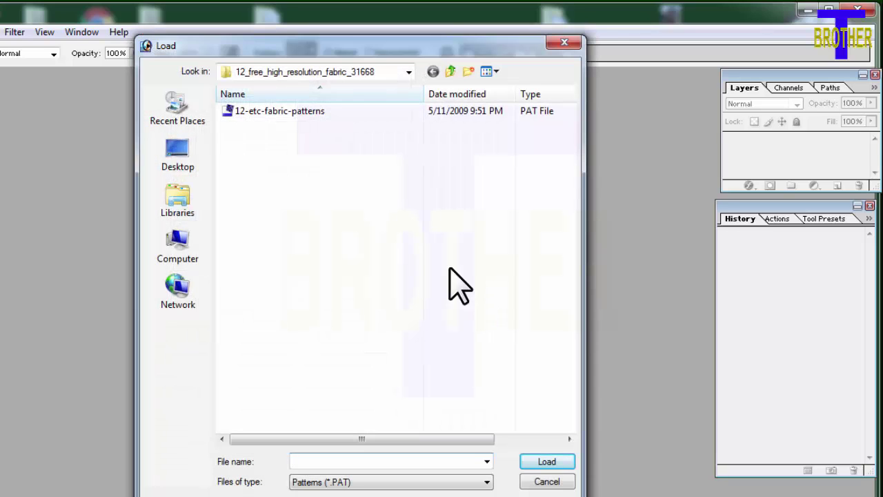
click(197, 156)
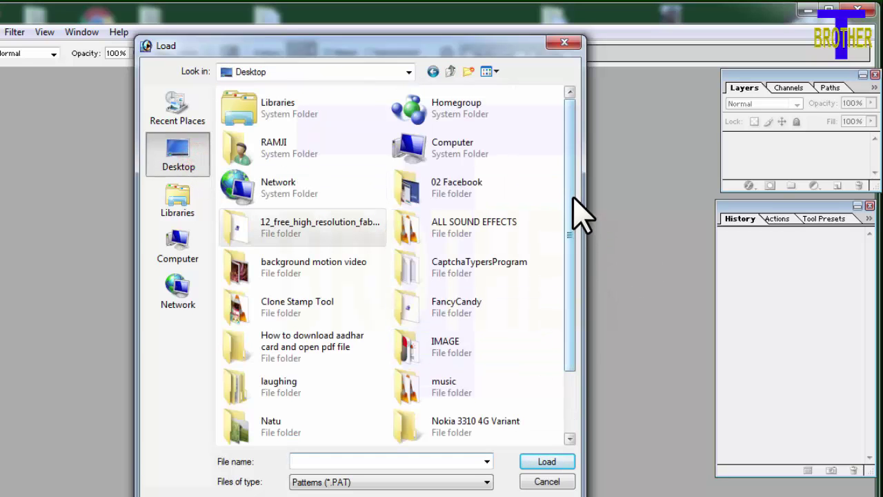
drag(572, 195, 575, 270)
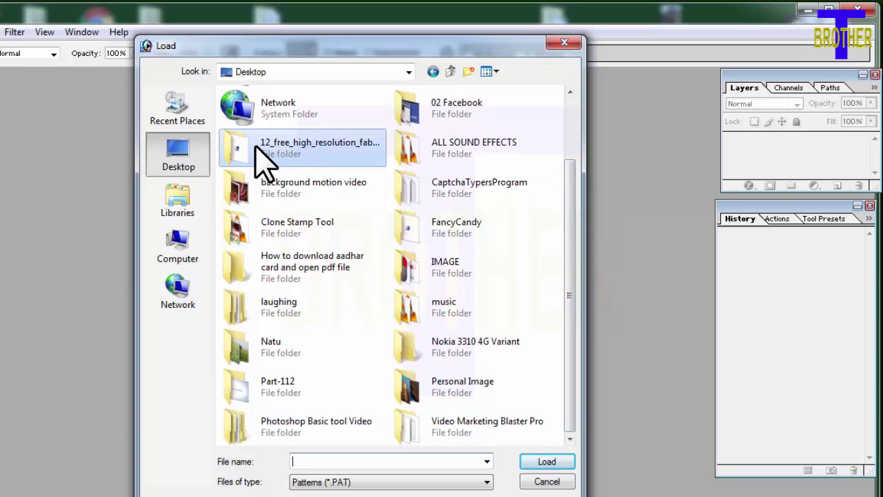
click(338, 147)
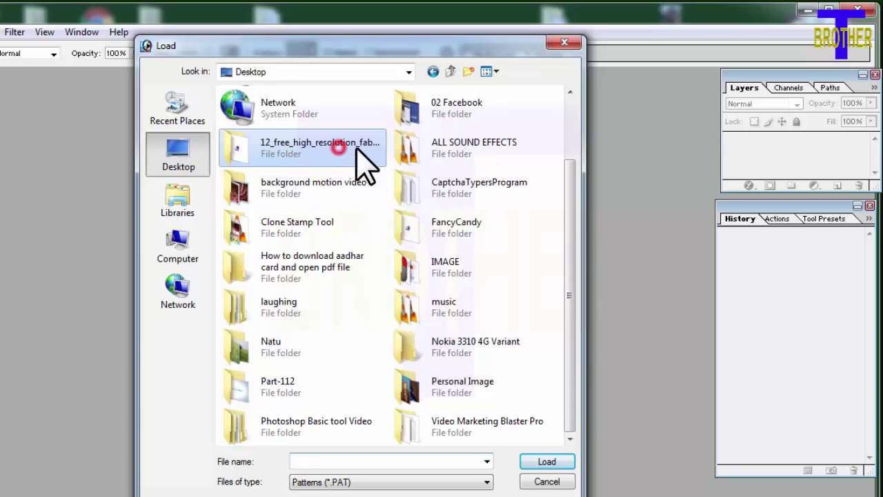
click(556, 462)
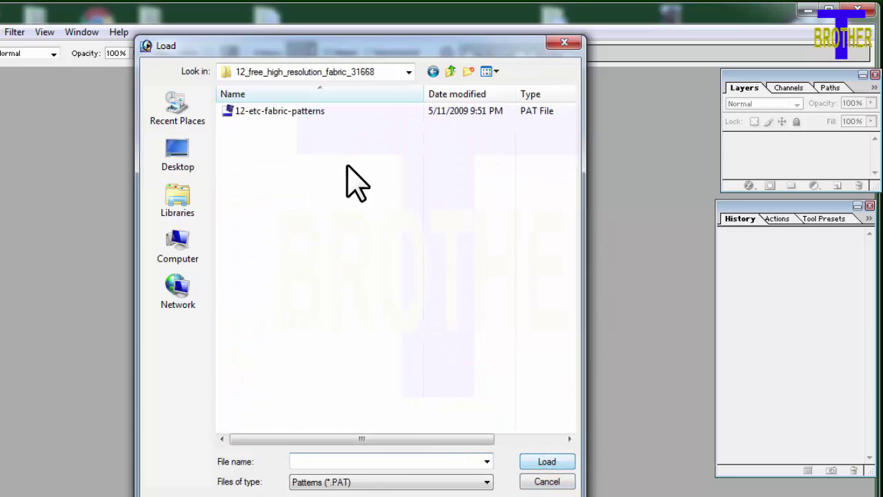
click(284, 111)
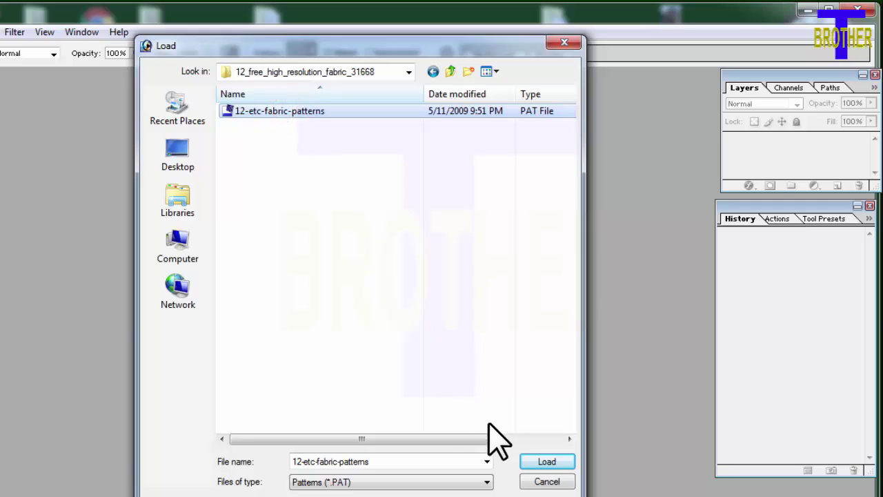
click(549, 463)
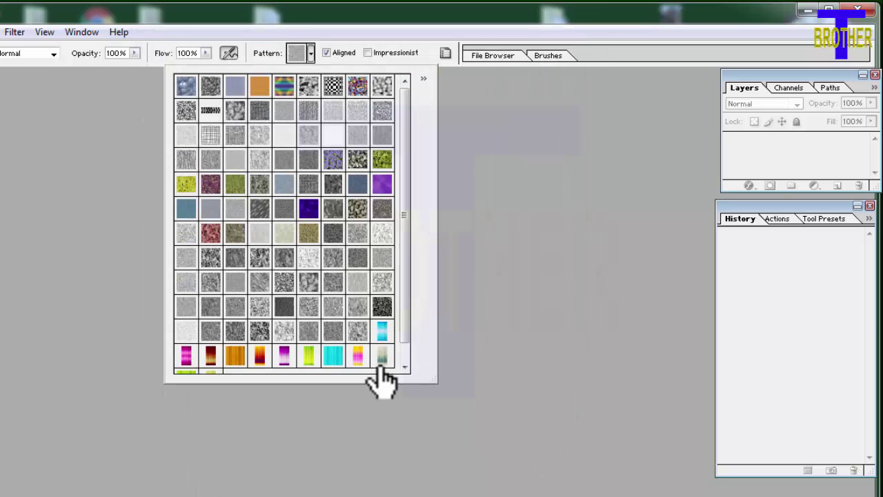
drag(404, 233, 416, 325)
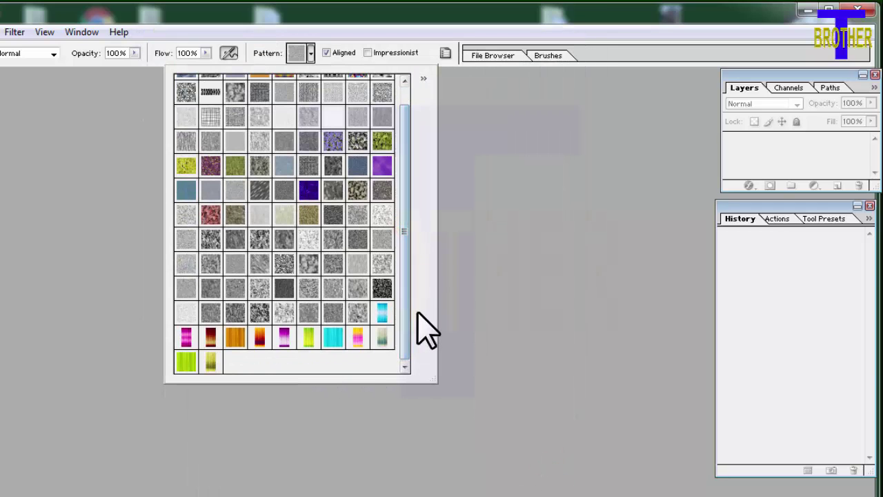
Step: Search the Desktop FancyCandy folder for patterns, then cancel loading and close the picker
click(422, 78)
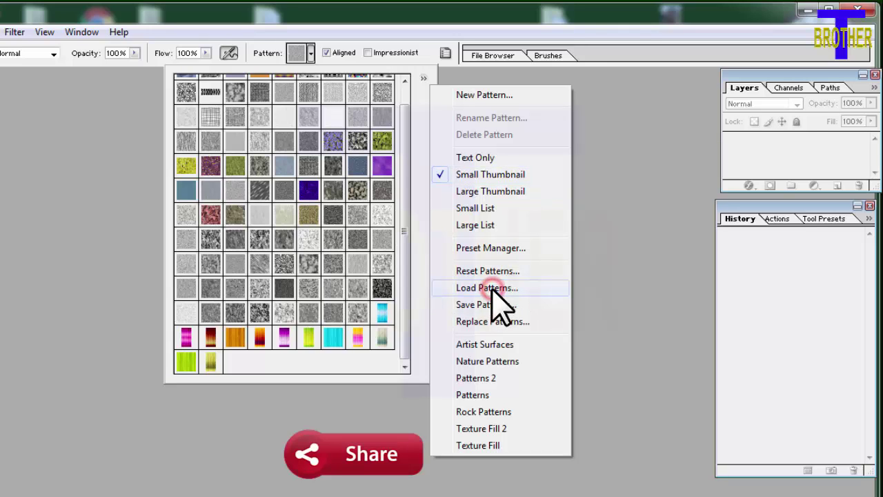
click(492, 289)
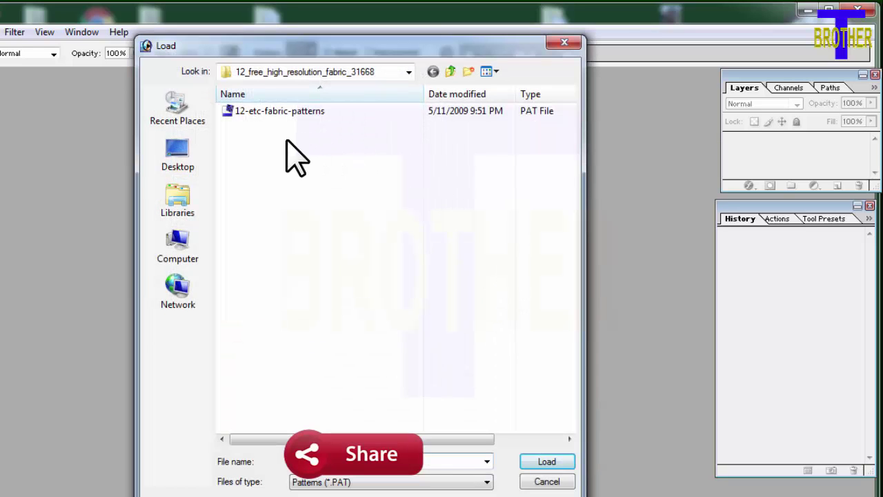
click(176, 162)
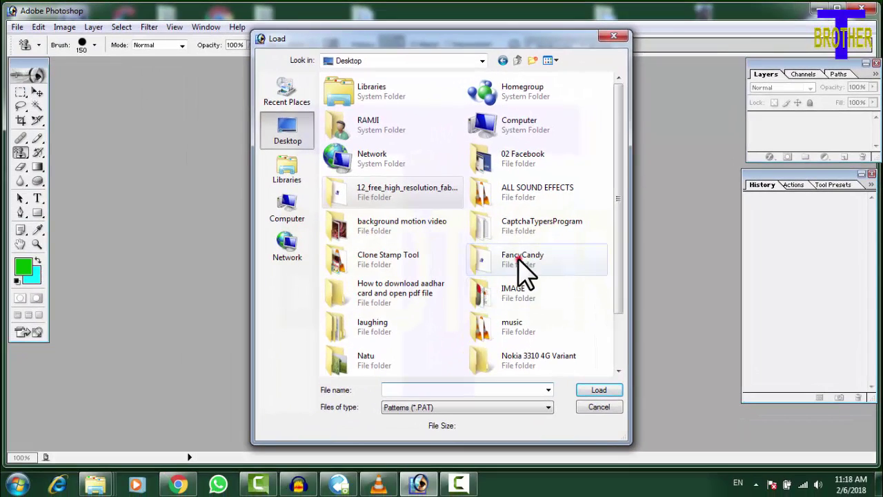
click(520, 266)
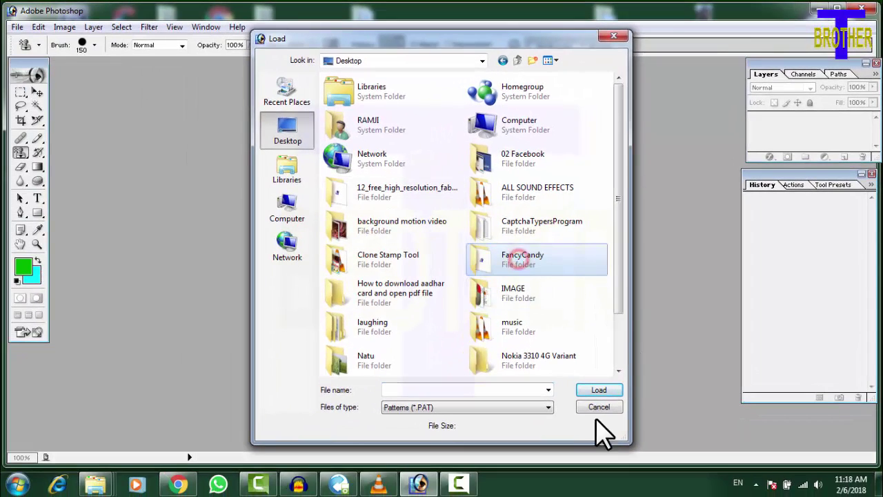
click(598, 390)
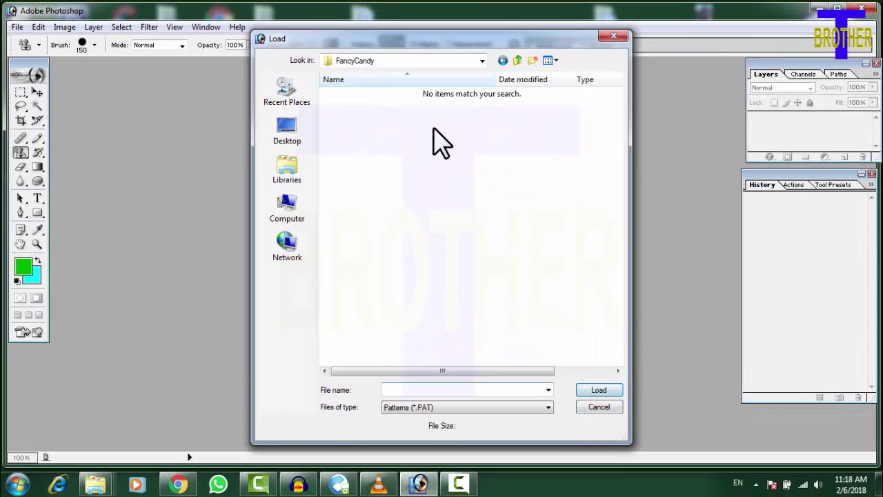
click(296, 135)
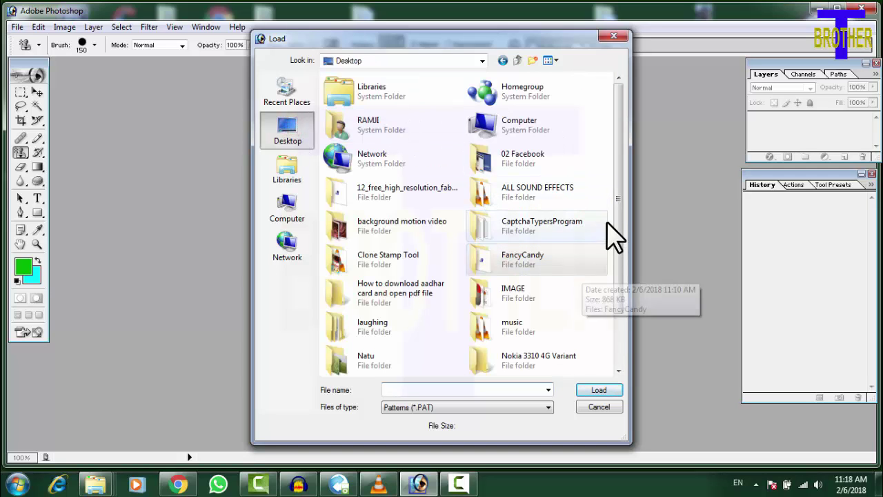
drag(618, 175, 619, 243)
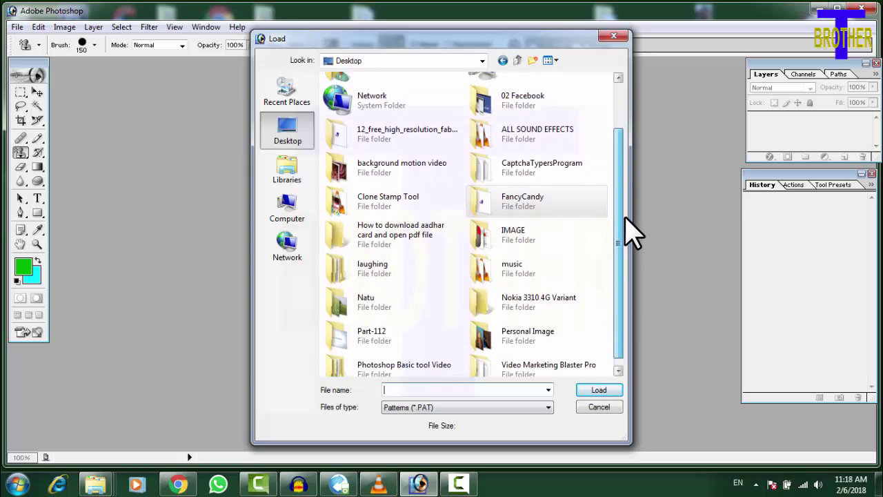
drag(623, 262, 626, 216)
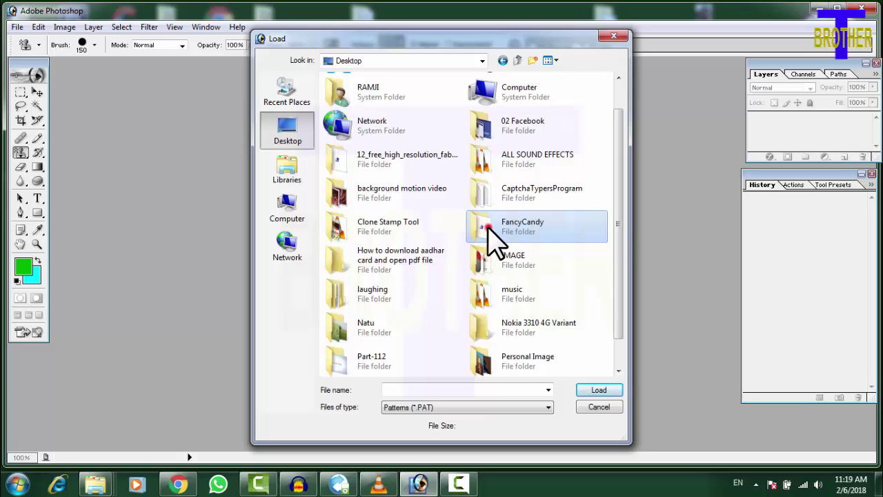
click(605, 390)
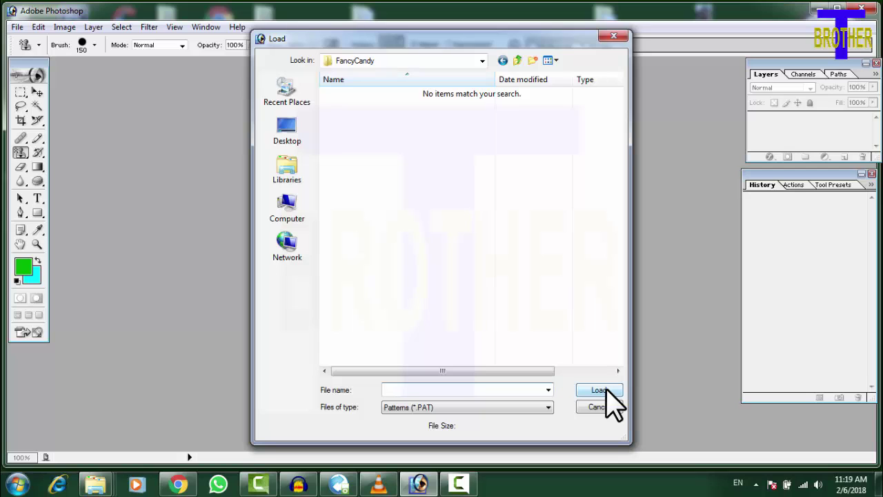
click(616, 37)
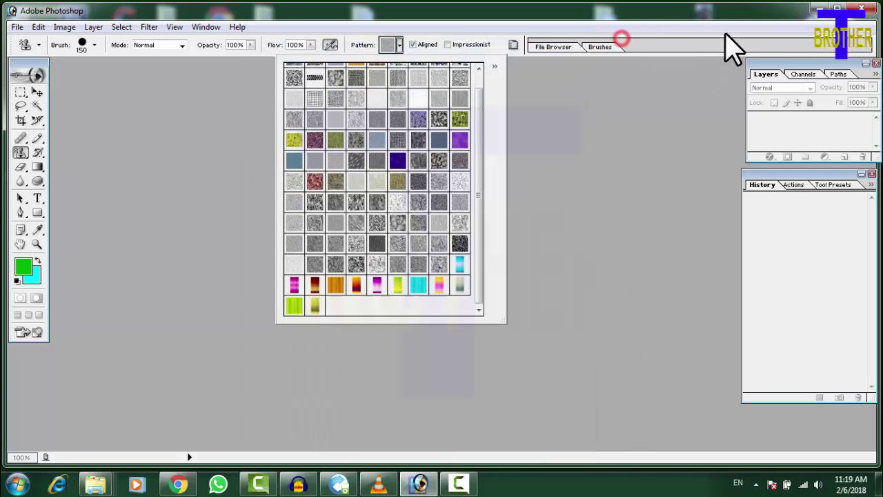
click(819, 25)
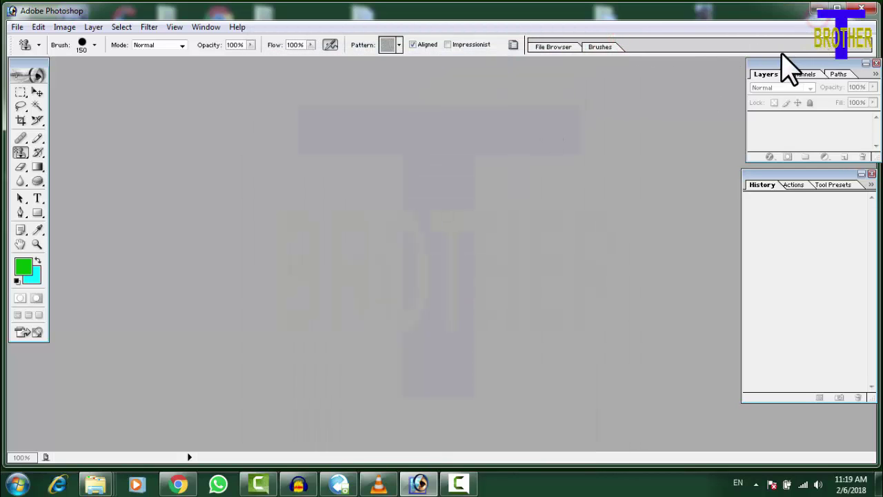
Step: From the desktop, open the FancyCandy folder and drag its FancyCandy.asl file
click(815, 10)
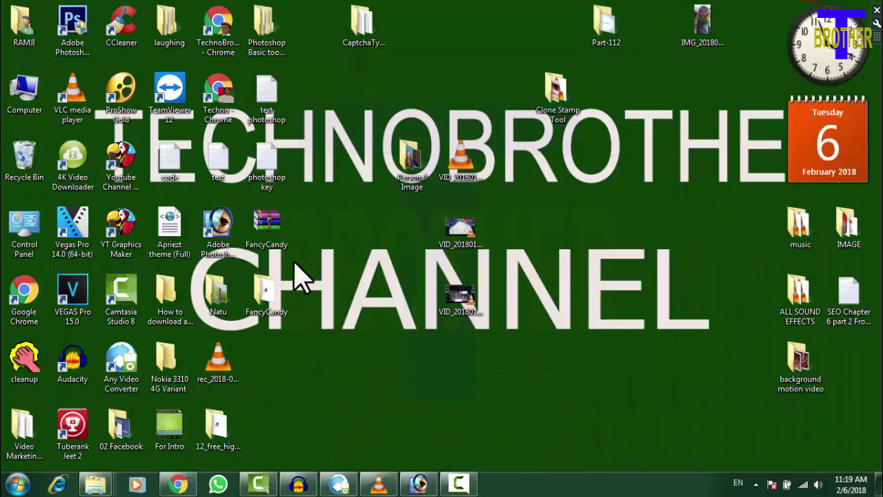
double_click(268, 297)
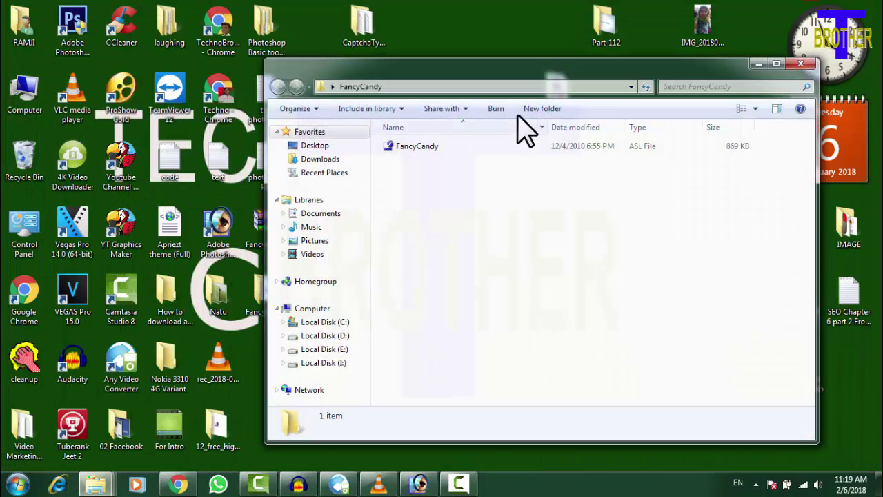
click(422, 147)
mouse_move(422, 147)
mouse_down()
mouse_move(450, 355)
mouse_move(373, 414)
mouse_move(417, 475)
mouse_move(425, 146)
mouse_up()
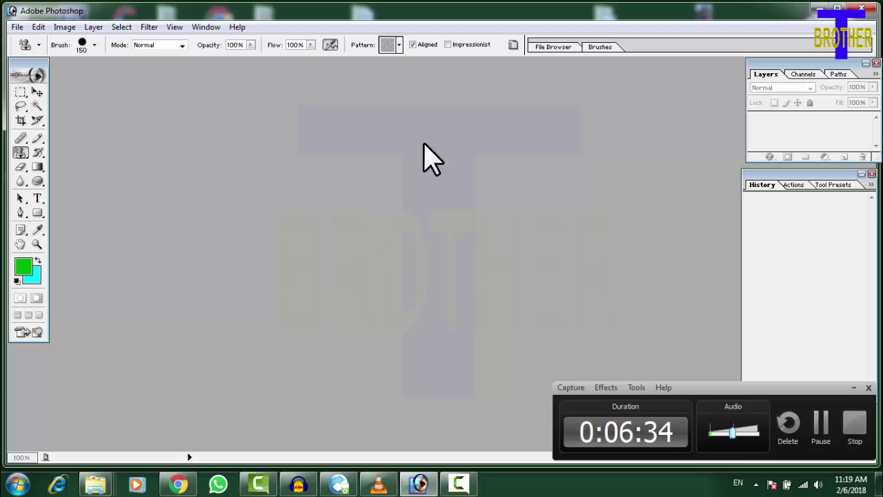
click(399, 45)
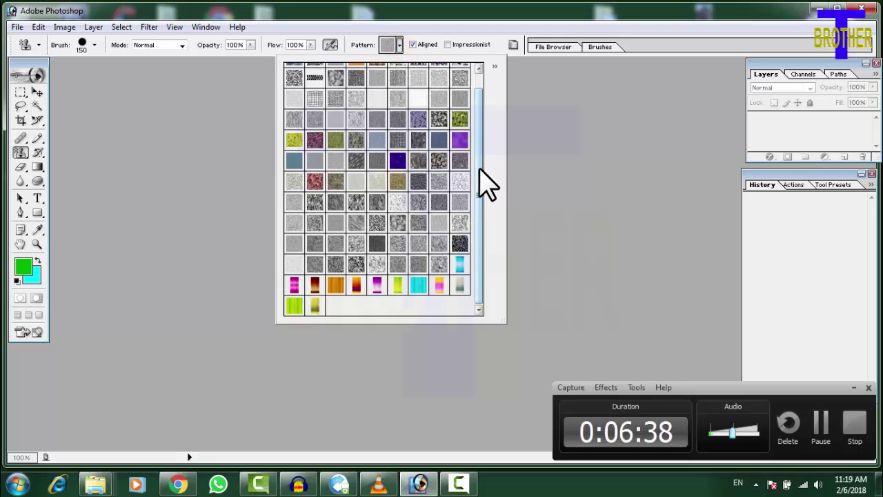
mouse_move(481, 168)
mouse_down()
mouse_move(481, 144)
mouse_move(481, 183)
mouse_up()
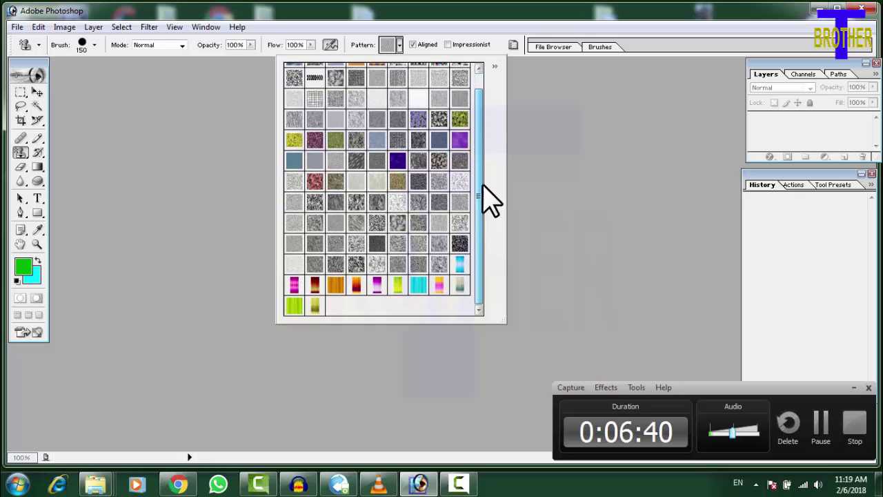
click(493, 66)
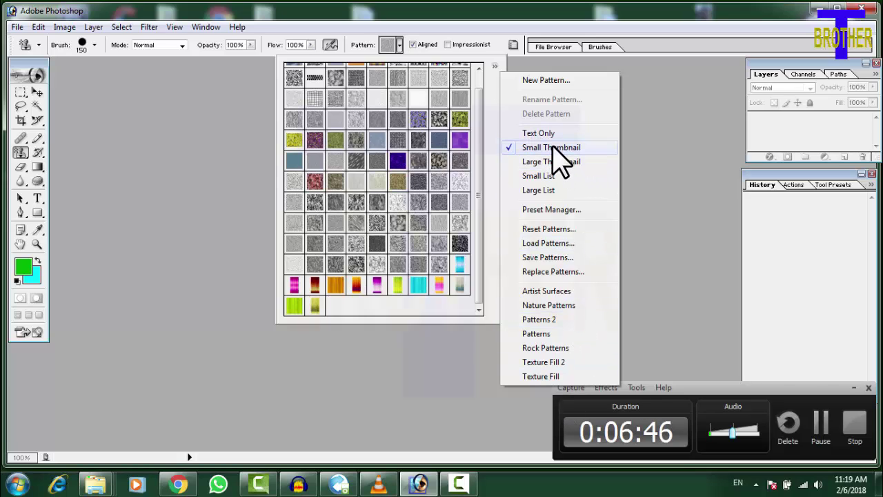
click(549, 243)
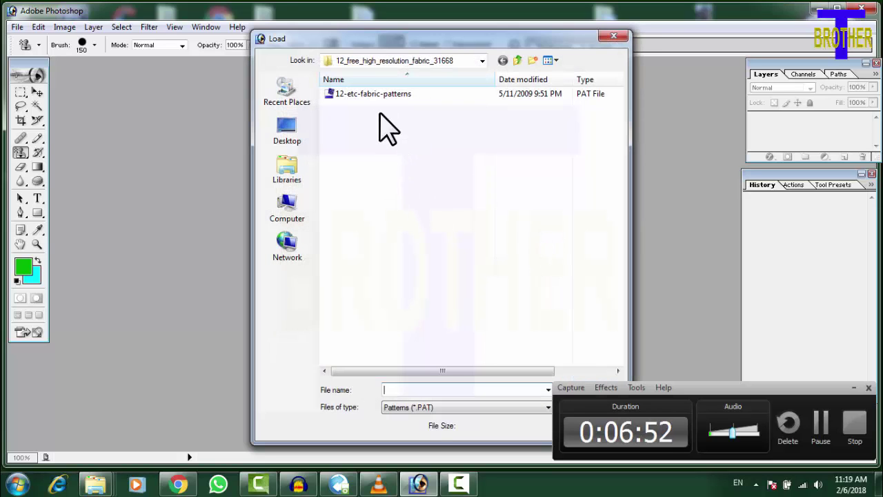
click(288, 141)
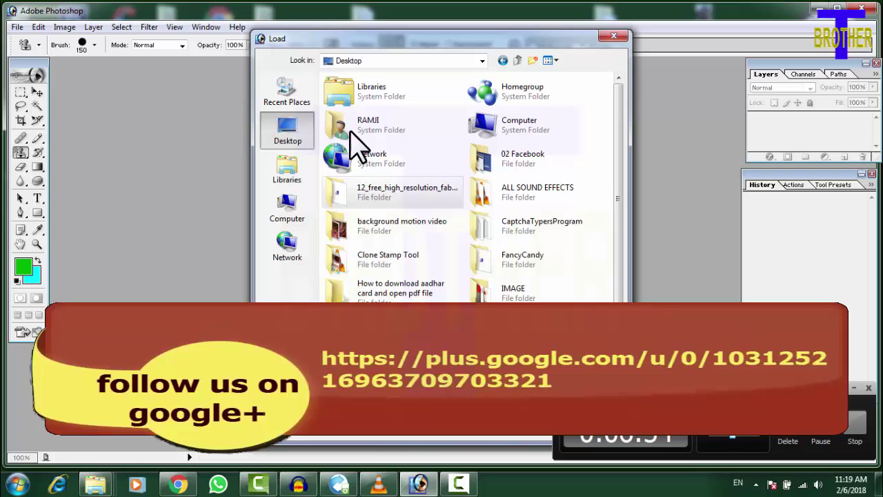
click(537, 274)
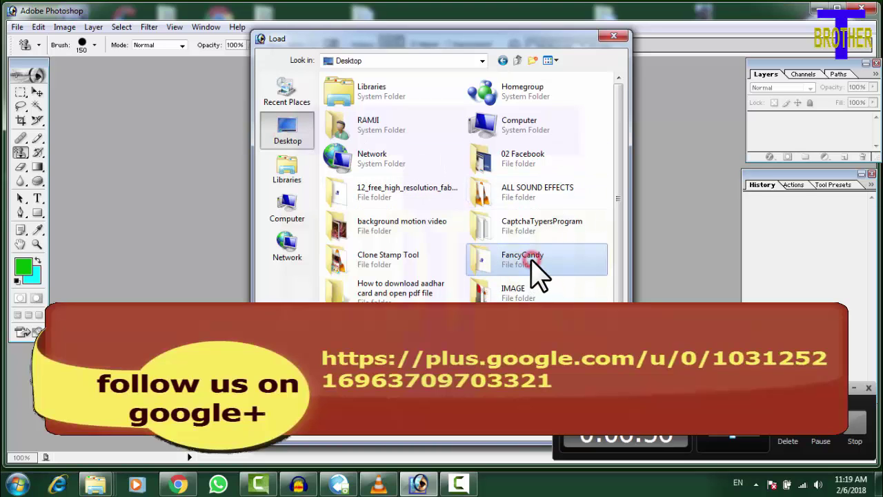
double_click(531, 259)
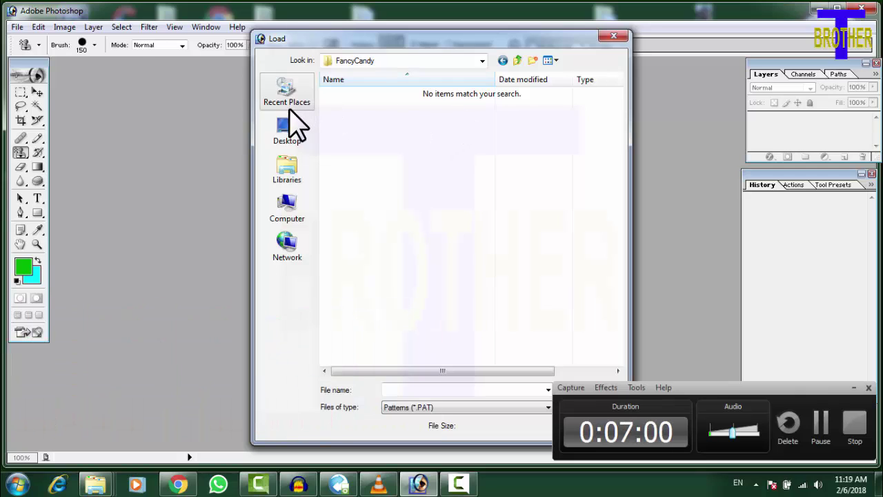
click(287, 128)
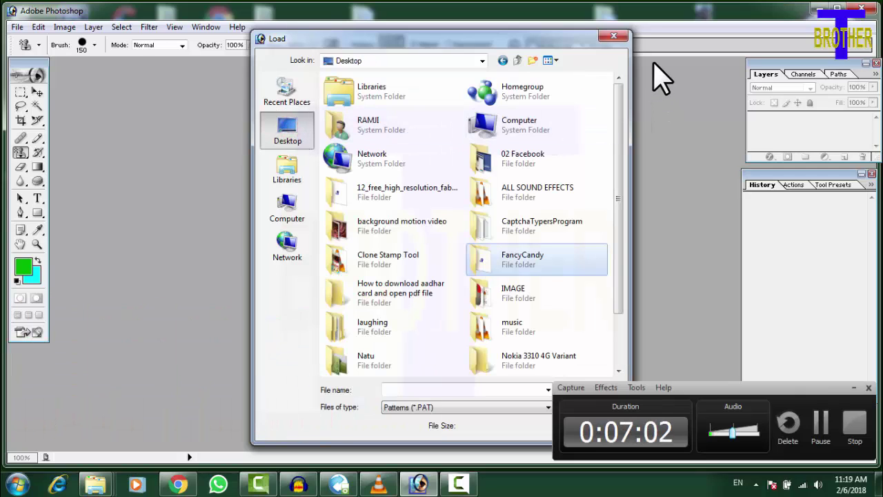
click(613, 36)
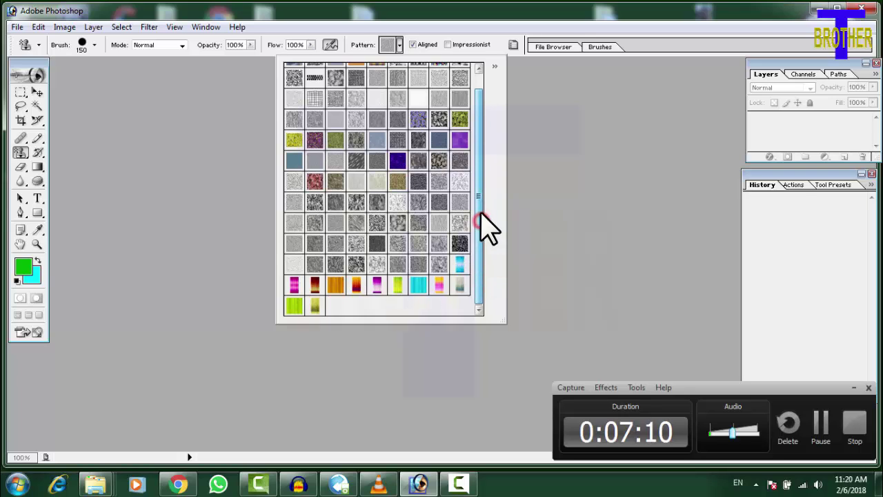
drag(482, 222, 483, 147)
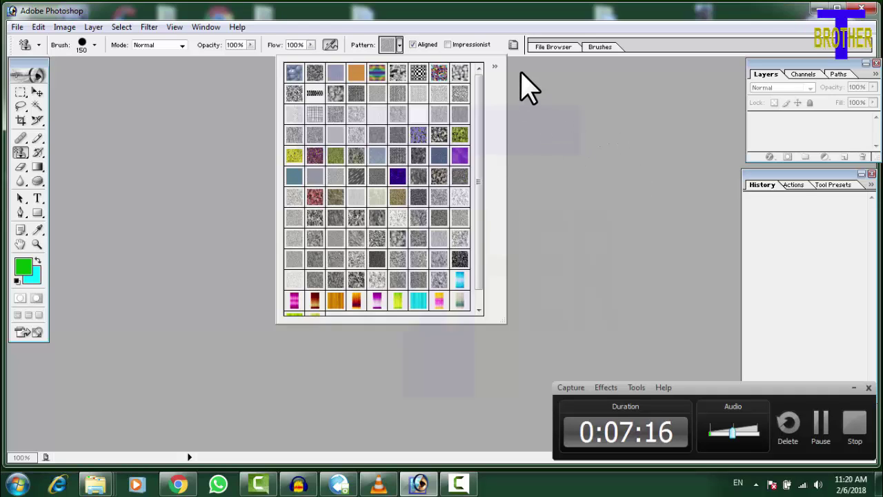
click(582, 122)
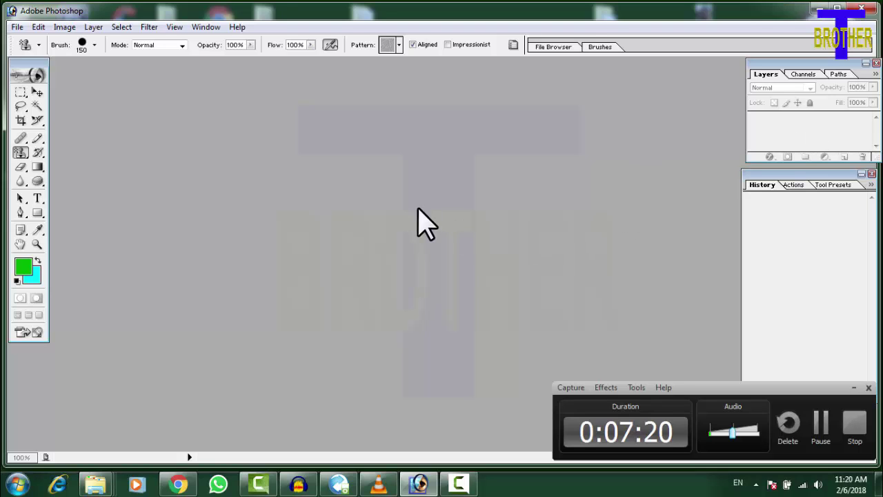
click(854, 388)
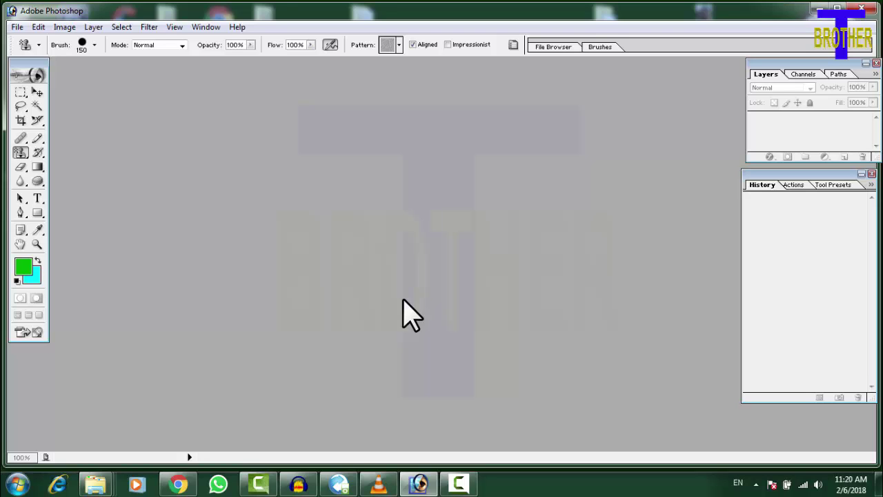
Step: Create a new 1280×720 white canvas and stamp a grey patterned circle near the top-right
key(ctrl+n)
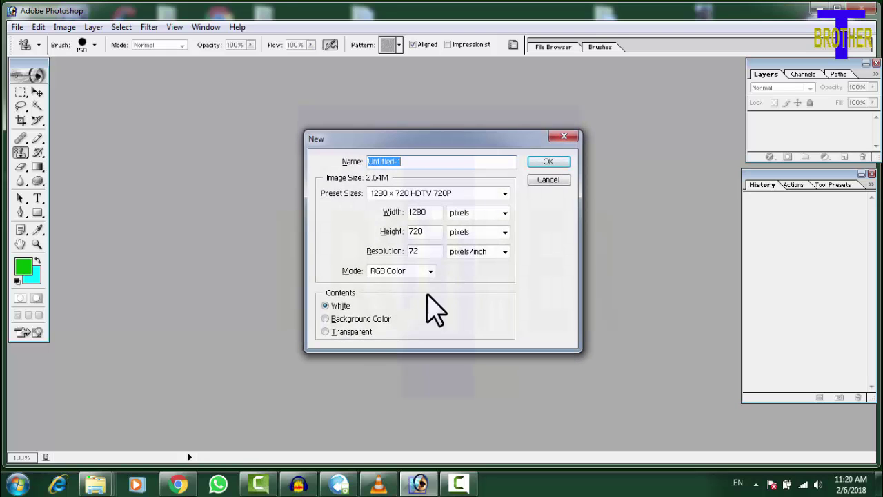
click(551, 163)
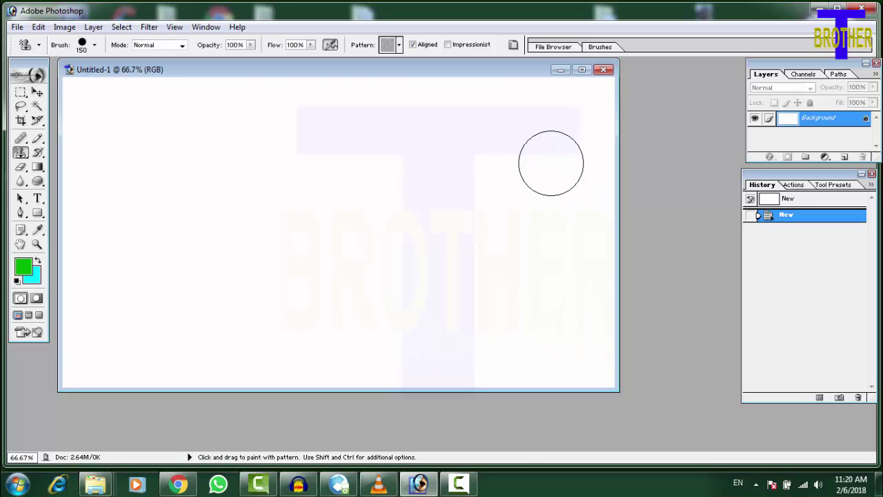
click(399, 45)
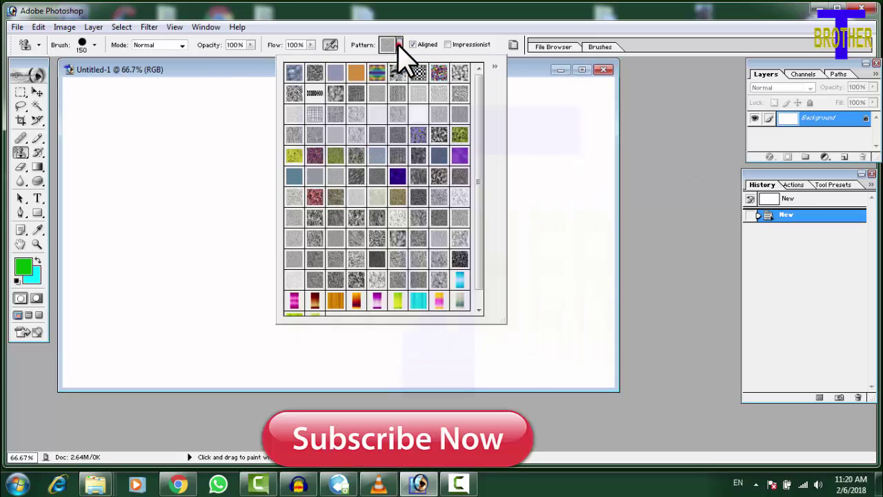
click(549, 103)
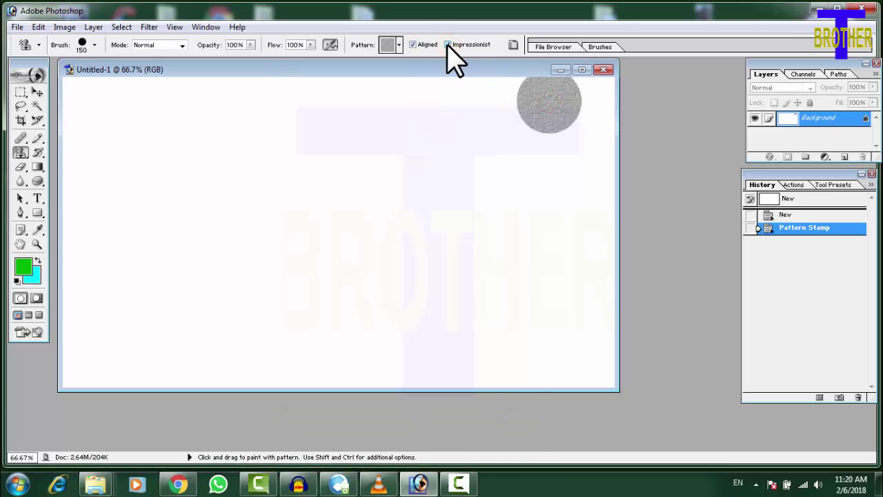
Step: With the blue pattern, paint an impressionist band, then crisp tiled bands with Impressionist off
click(399, 45)
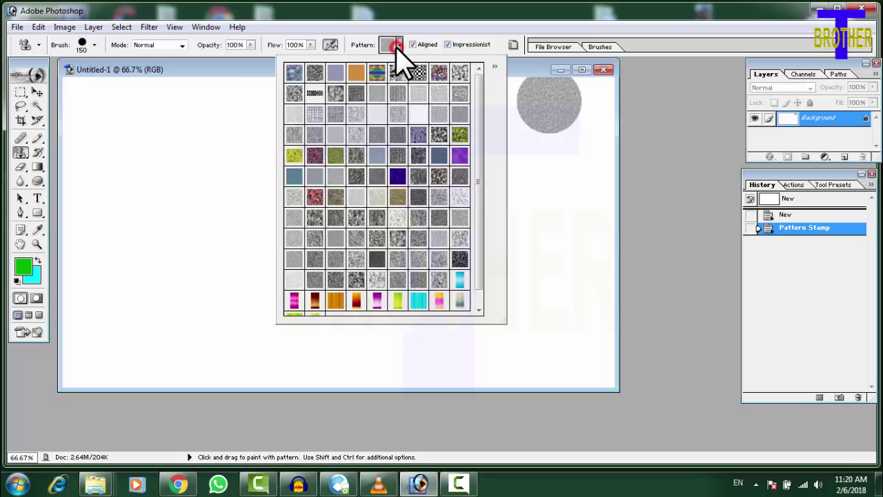
click(293, 74)
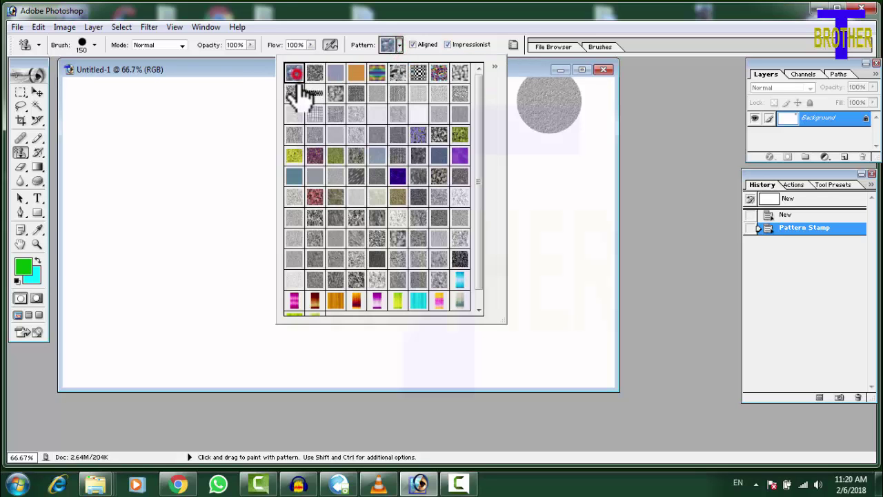
click(83, 109)
drag(83, 108, 572, 111)
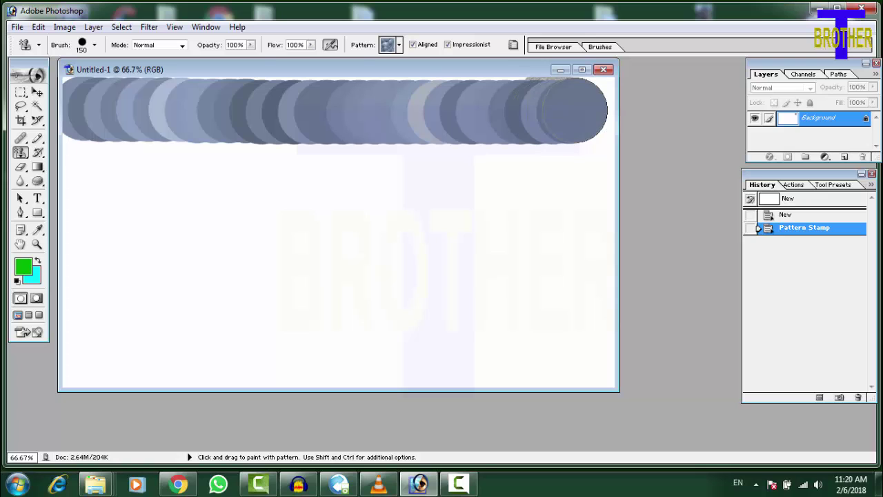
click(448, 44)
mouse_move(83, 169)
mouse_down()
mouse_move(522, 167)
mouse_move(591, 178)
mouse_move(414, 207)
mouse_move(100, 207)
mouse_move(83, 224)
mouse_move(583, 242)
mouse_move(266, 299)
mouse_move(93, 297)
mouse_up()
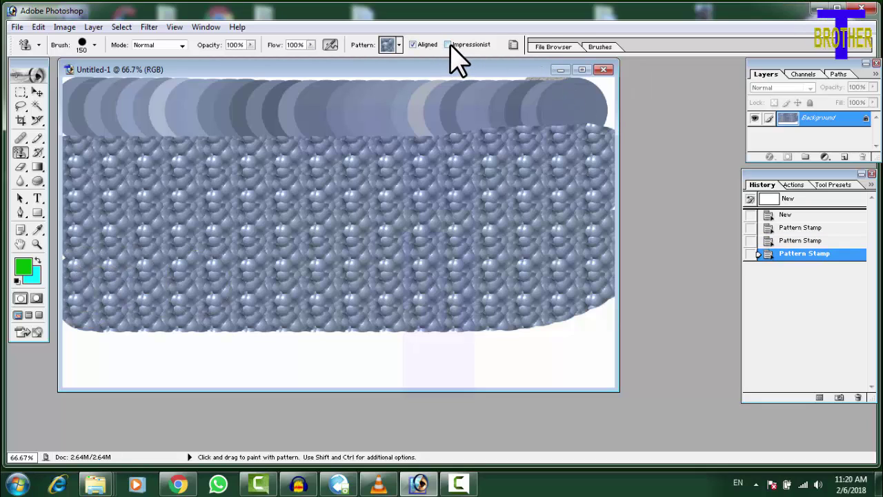
mouse_move(83, 176)
mouse_down()
mouse_move(510, 176)
mouse_move(565, 214)
mouse_move(145, 241)
mouse_move(200, 293)
mouse_move(579, 289)
mouse_move(552, 276)
mouse_up()
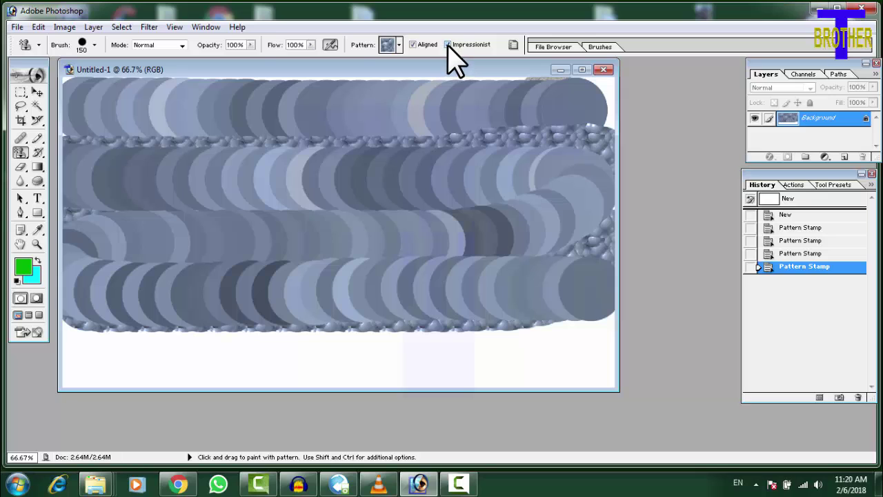
Step: Paint a dark blue pattern band across the top of the canvas
click(399, 45)
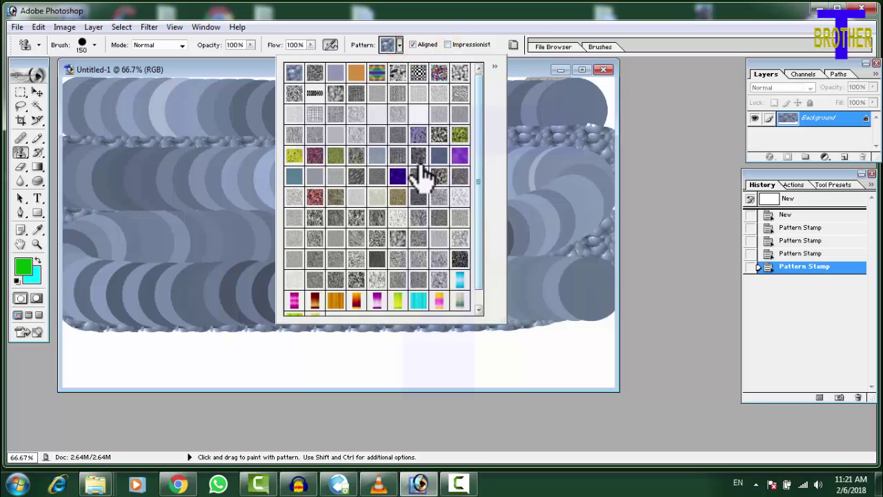
click(399, 176)
mouse_move(100, 107)
mouse_down()
mouse_move(90, 106)
mouse_move(483, 115)
mouse_move(600, 148)
mouse_move(197, 143)
mouse_move(79, 198)
mouse_move(498, 227)
mouse_move(414, 310)
mouse_up()
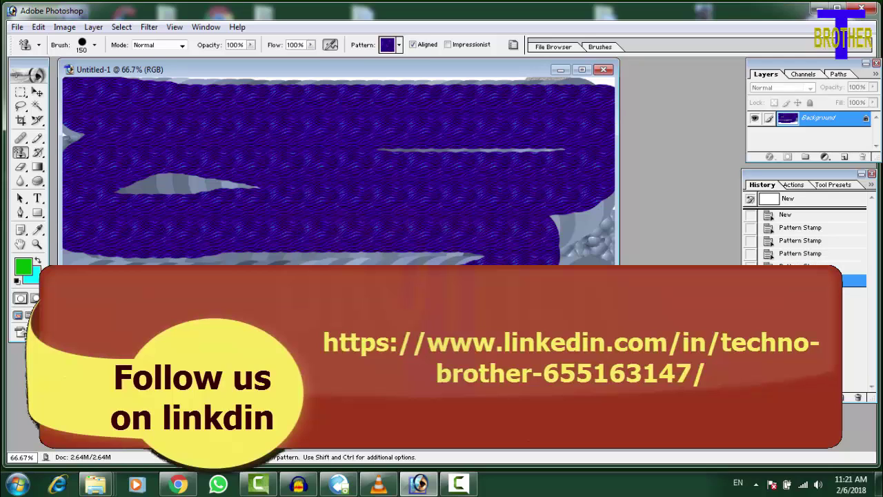
Step: Paint the pink streaked pattern across the canvas, covering the bottom blue band completely
click(399, 44)
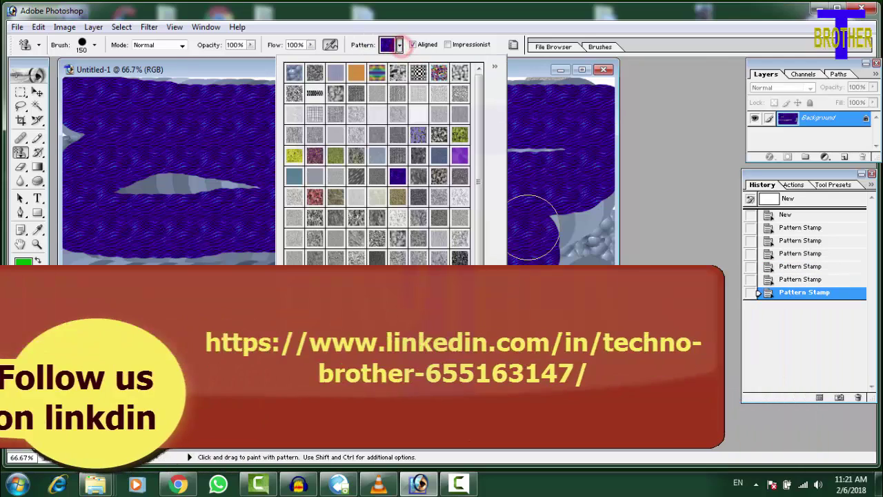
click(293, 299)
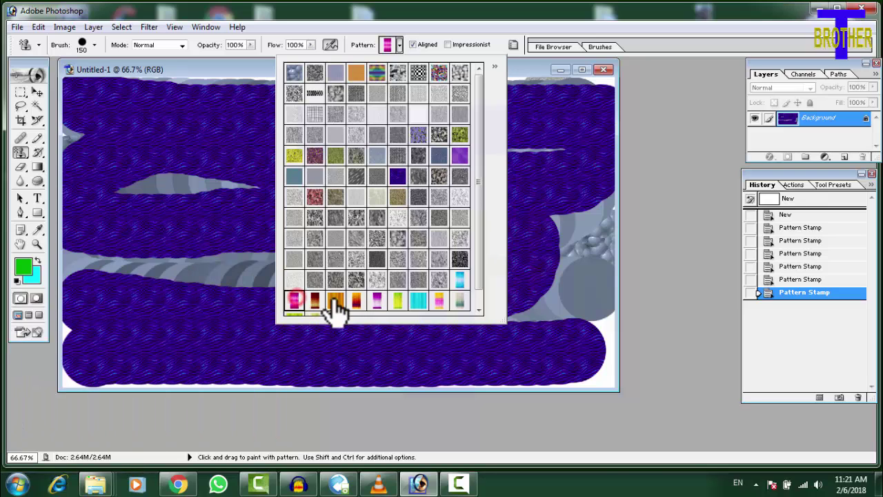
mouse_move(86, 283)
mouse_down()
mouse_move(572, 282)
mouse_move(531, 232)
mouse_move(240, 220)
mouse_move(84, 226)
mouse_up()
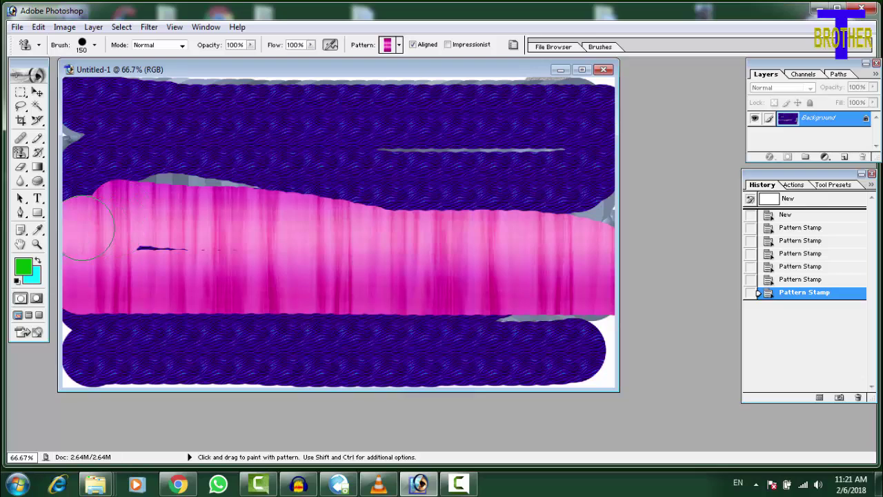
mouse_move(251, 237)
mouse_down()
mouse_move(73, 200)
mouse_move(594, 197)
mouse_move(182, 131)
mouse_move(87, 135)
mouse_move(154, 102)
mouse_move(554, 90)
mouse_move(589, 120)
mouse_move(459, 119)
mouse_up()
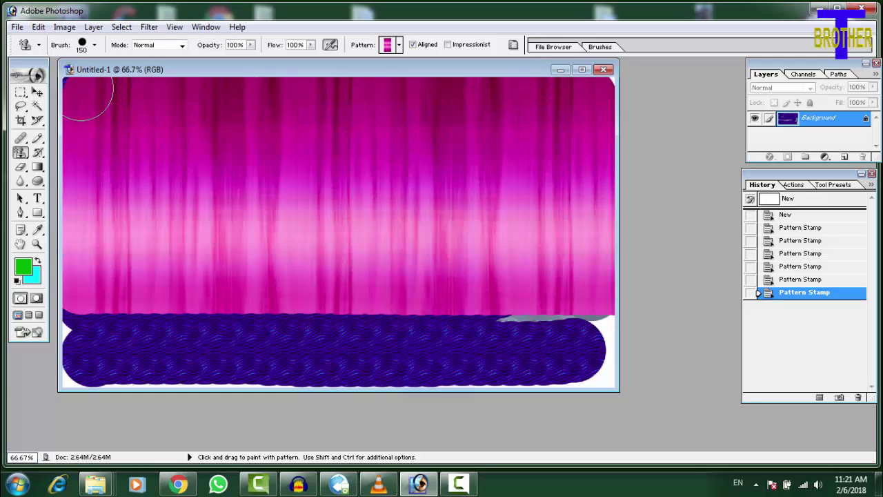
drag(73, 393, 587, 412)
mouse_move(572, 348)
mouse_down()
mouse_move(591, 349)
mouse_move(572, 355)
mouse_move(582, 345)
mouse_move(483, 314)
mouse_move(76, 324)
mouse_move(128, 345)
mouse_move(532, 365)
mouse_up()
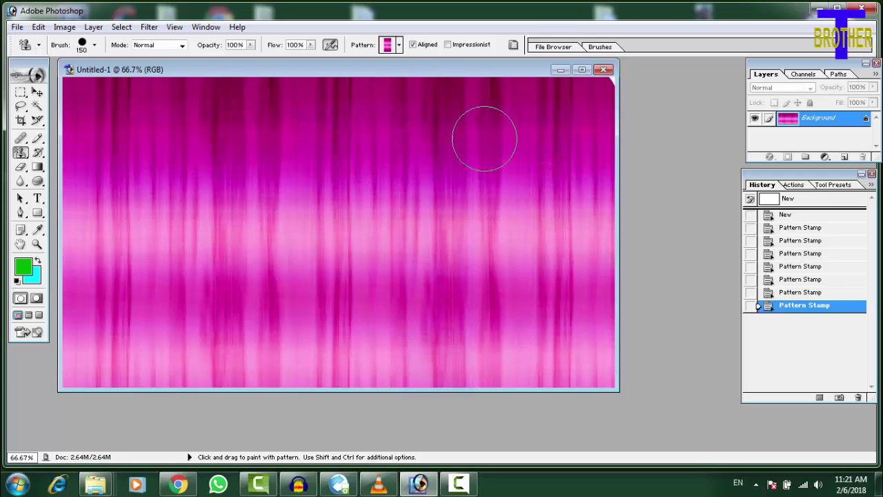
Step: Paint the top and lower areas with the cyan streaked pattern, leaving pink edges
click(398, 44)
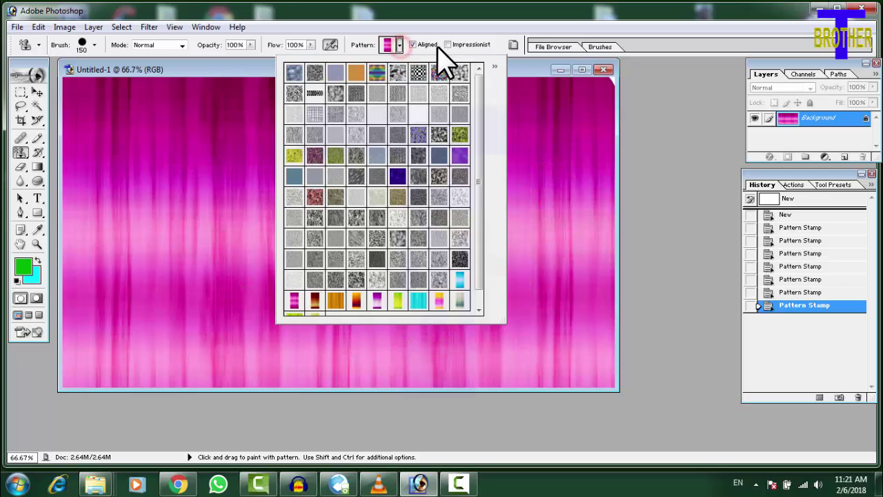
click(419, 301)
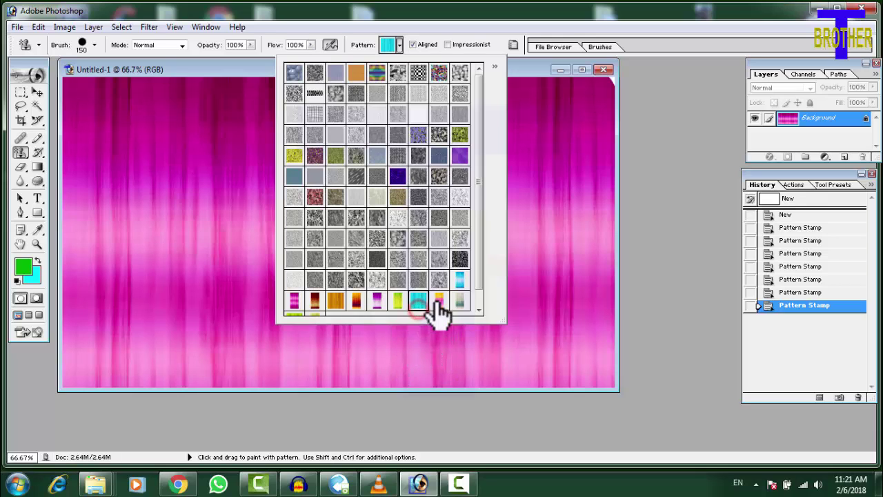
mouse_move(86, 107)
mouse_down()
mouse_move(258, 160)
mouse_move(117, 262)
mouse_up()
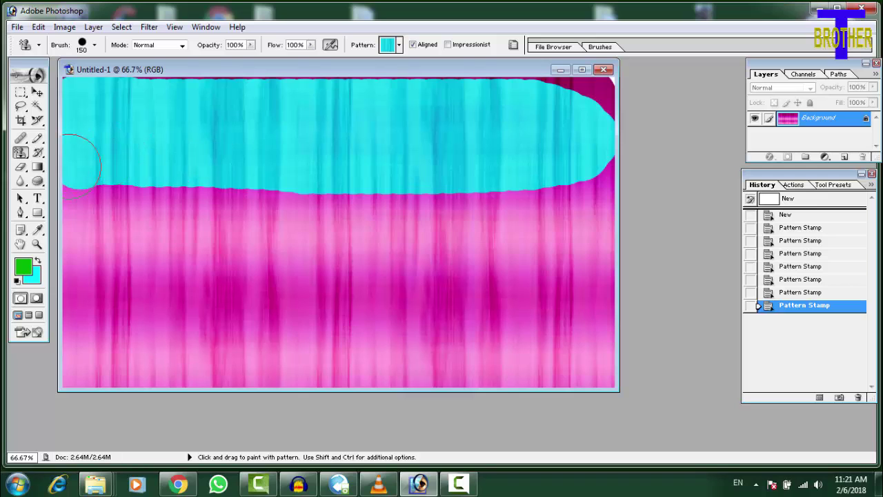
drag(97, 317, 445, 322)
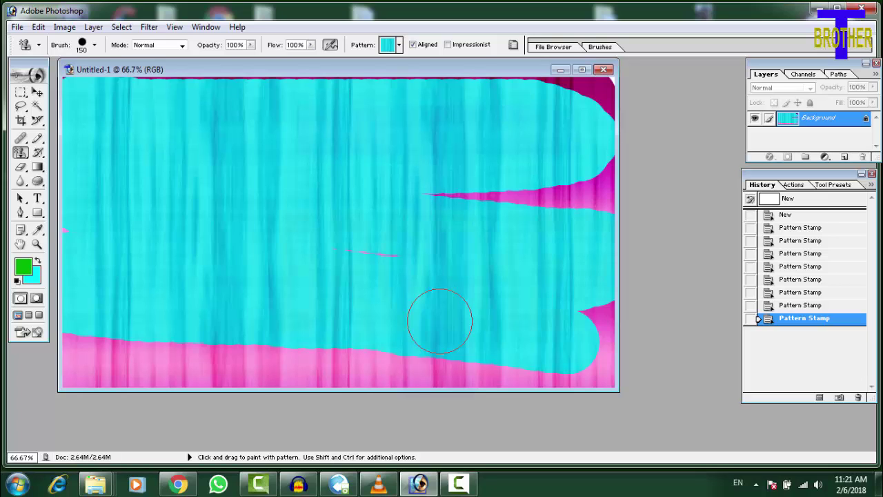
Step: Discard the Untitled-1 canvas without saving, then open Koh.jpg maximized in the workspace
click(604, 70)
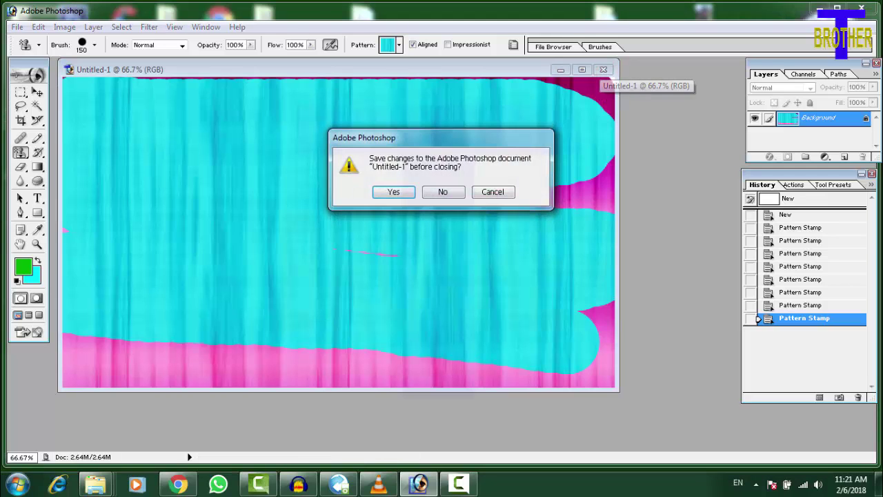
click(442, 193)
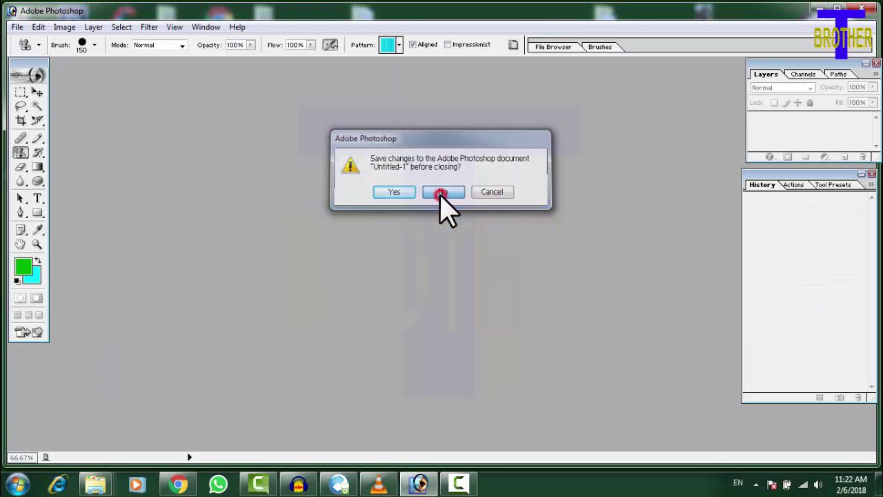
double_click(407, 237)
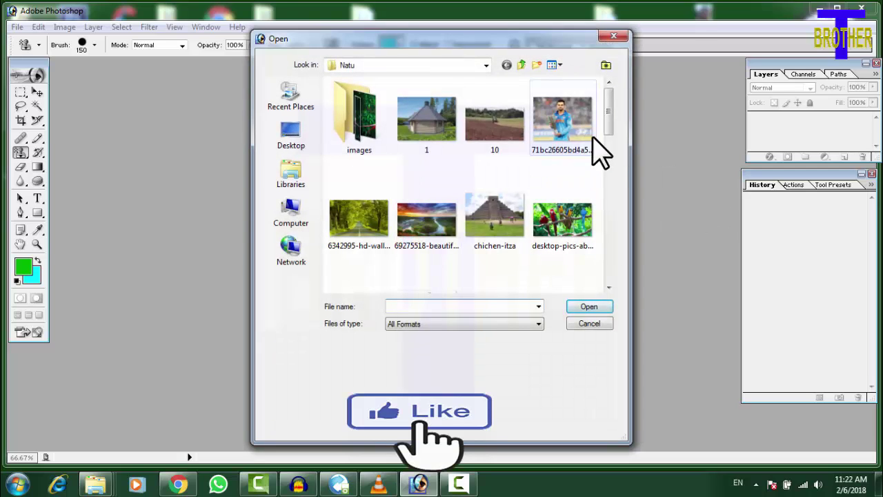
drag(609, 121, 617, 184)
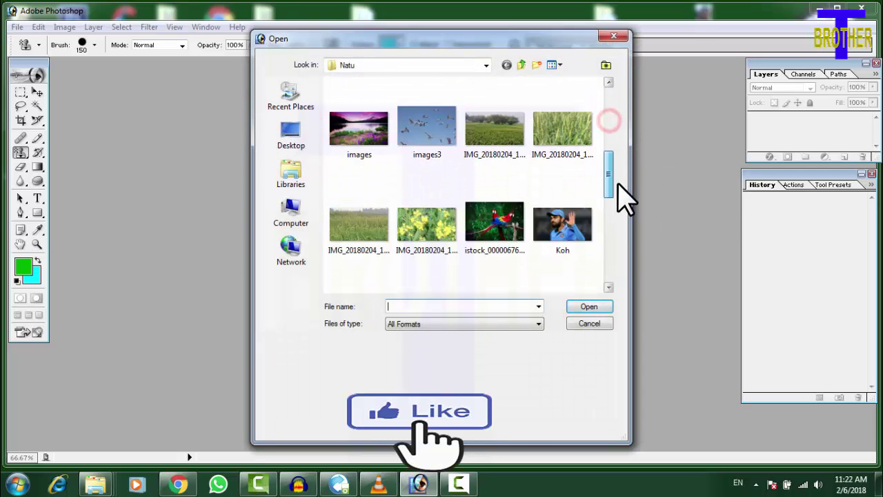
click(563, 235)
click(587, 307)
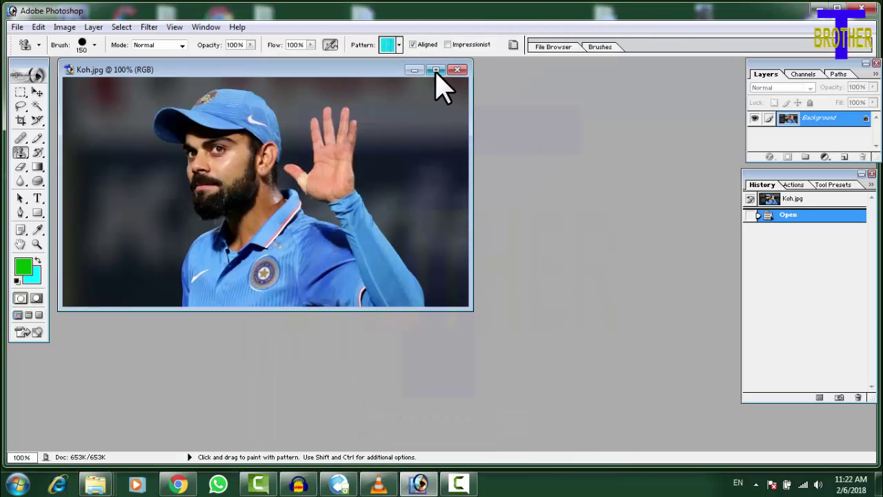
click(435, 69)
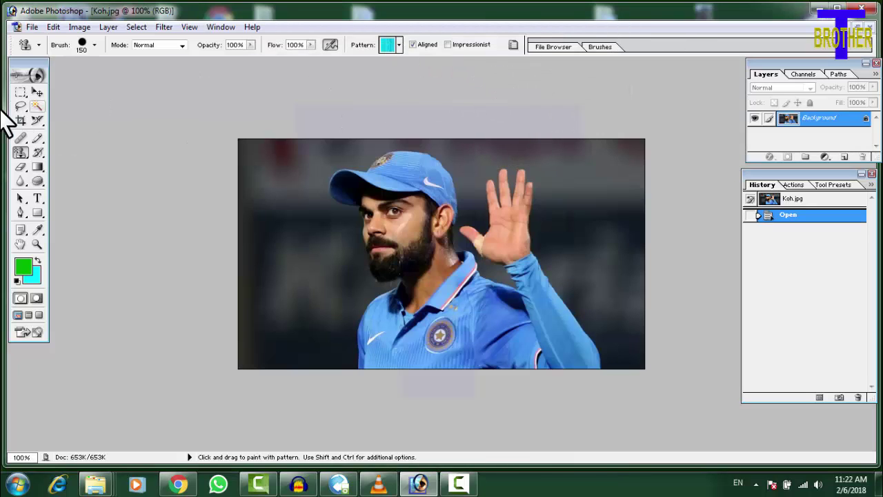
click(21, 93)
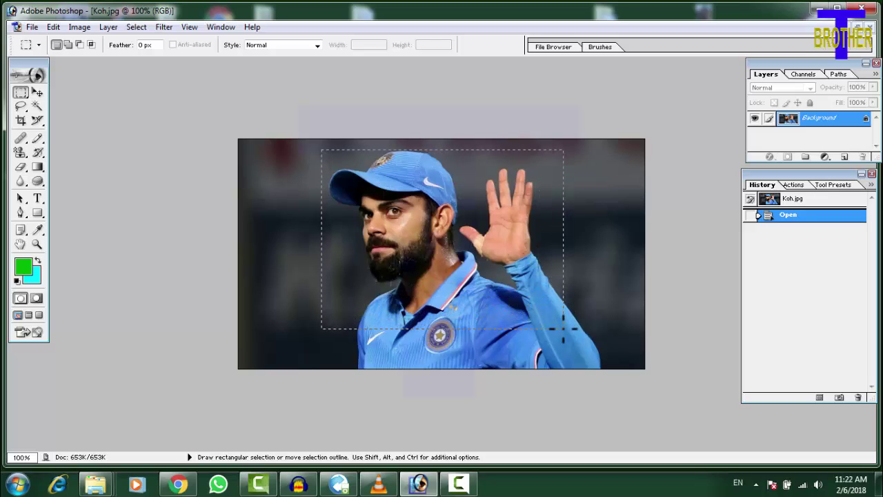
Step: Select the cricketer's head and shoulders and define it as a pattern named 'virat 01'
drag(562, 329, 564, 327)
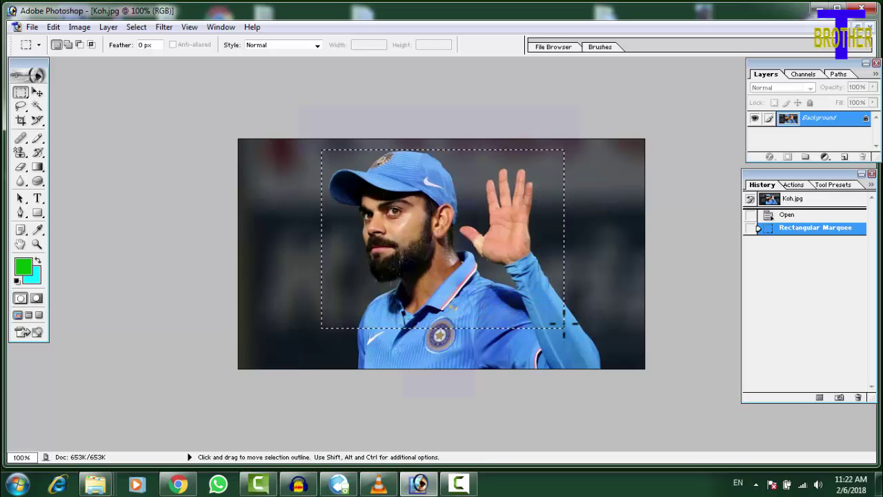
right_click(563, 328)
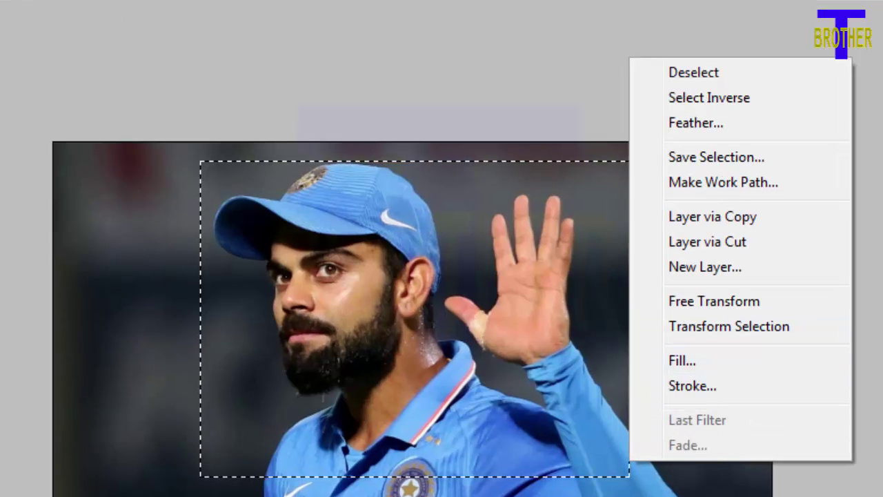
key(alt+e)
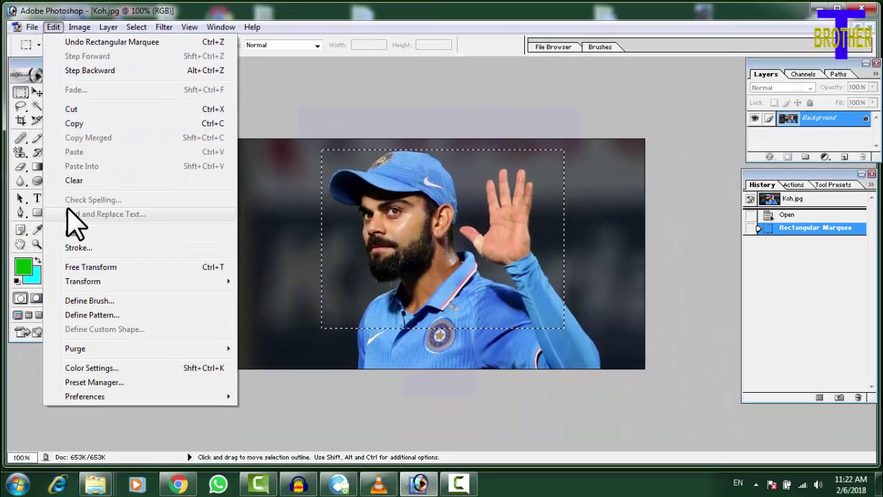
click(103, 316)
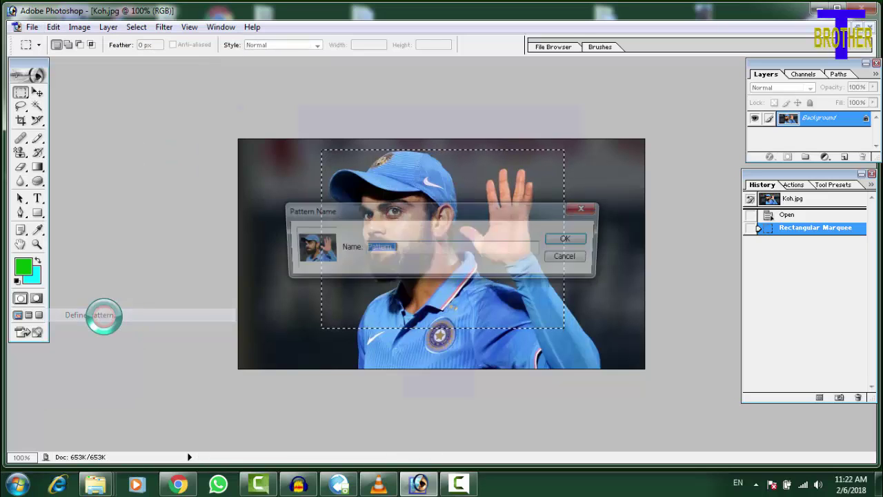
click(398, 249)
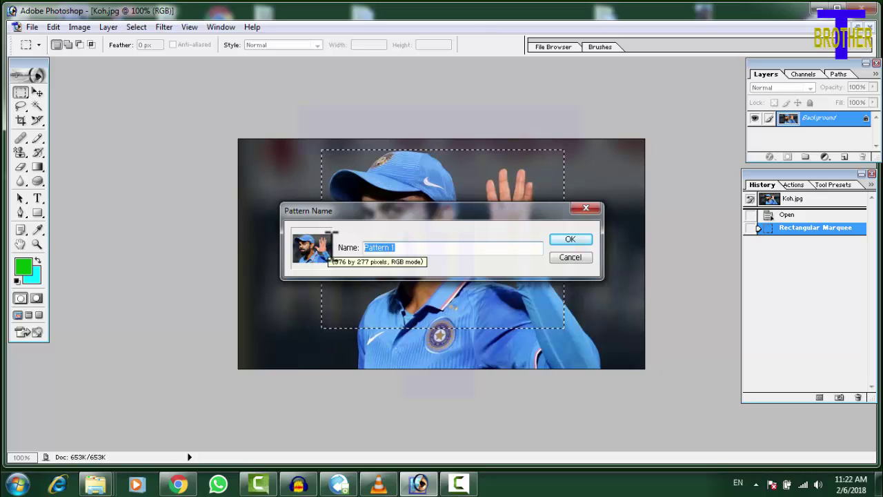
key(Caps_Lock)
text(virat 01)
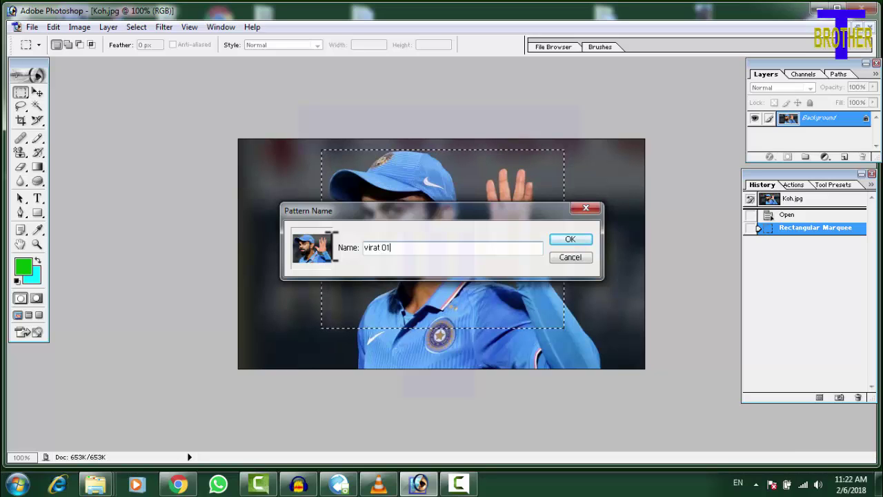
click(585, 241)
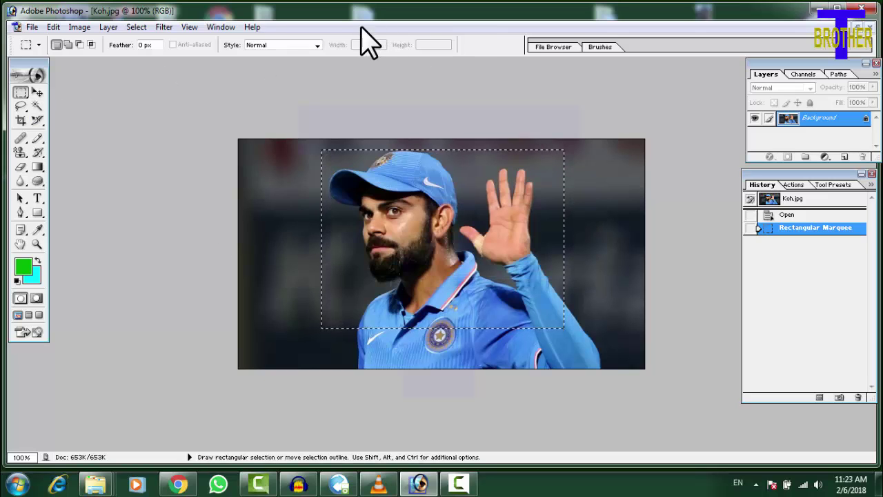
click(20, 153)
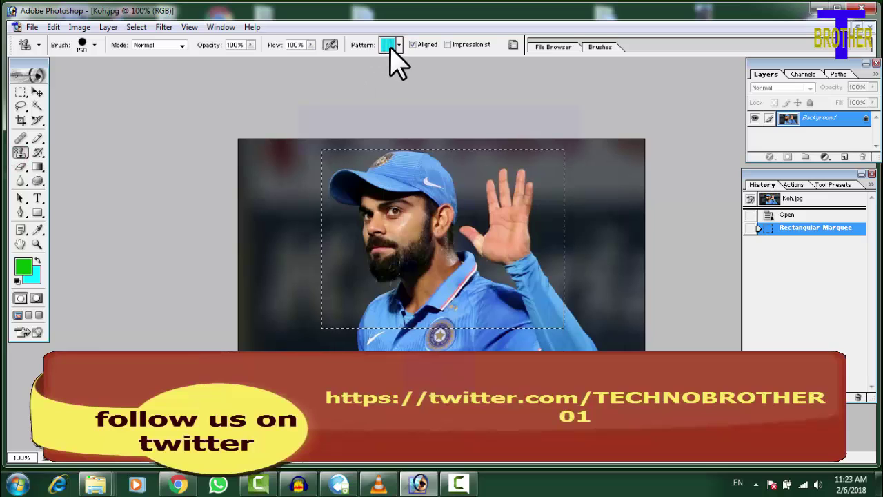
click(399, 45)
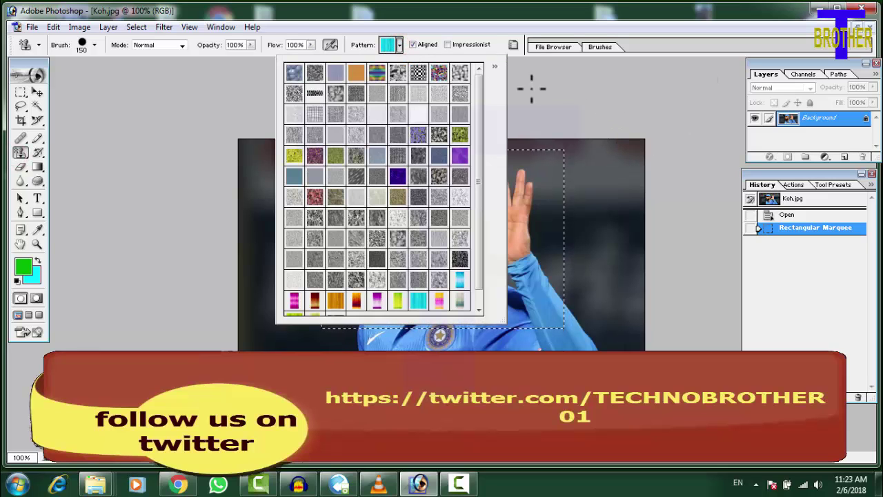
Step: Choose the virat 01 stamp pattern and create a new blank 1280 x 720 canvas
drag(478, 92, 481, 158)
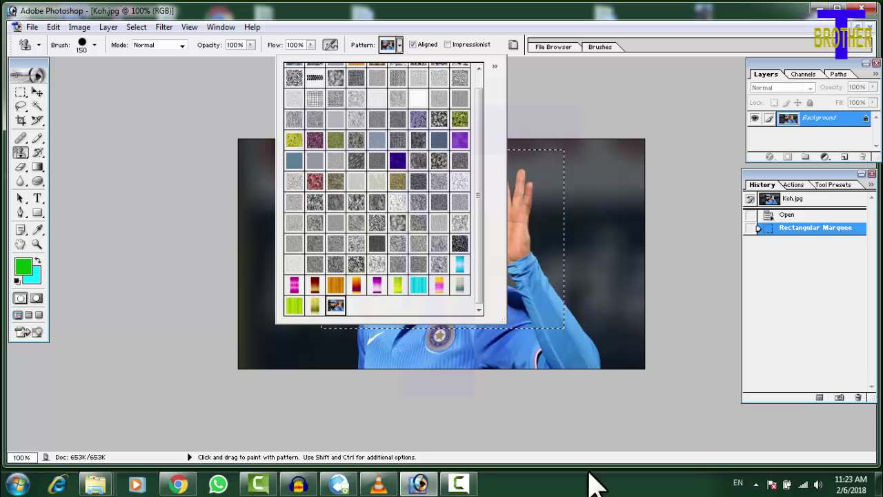
click(616, 104)
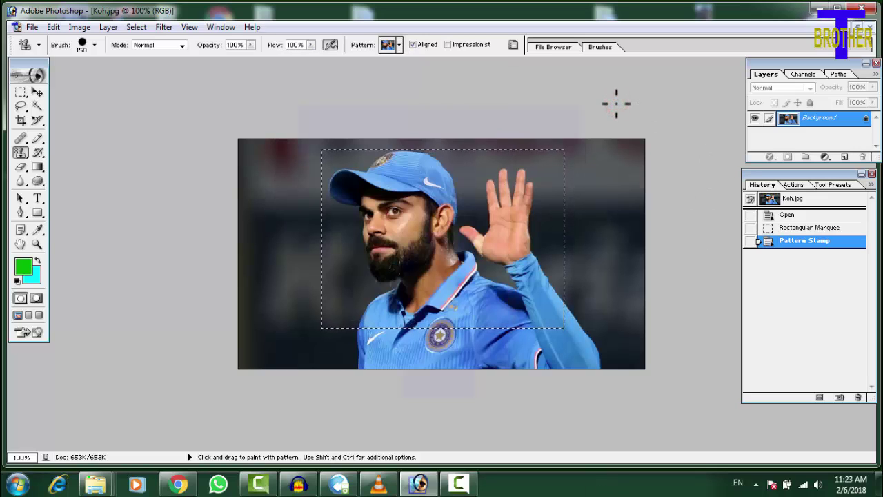
key(v)
key(ctrl+n)
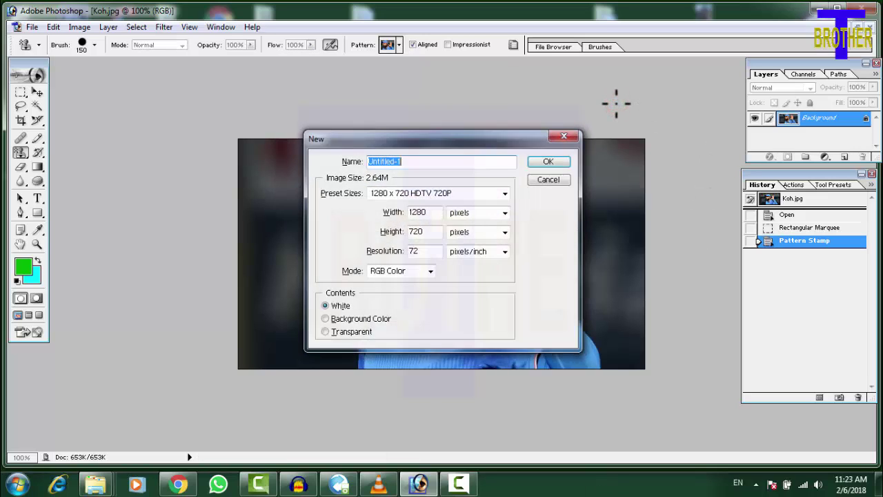
click(547, 160)
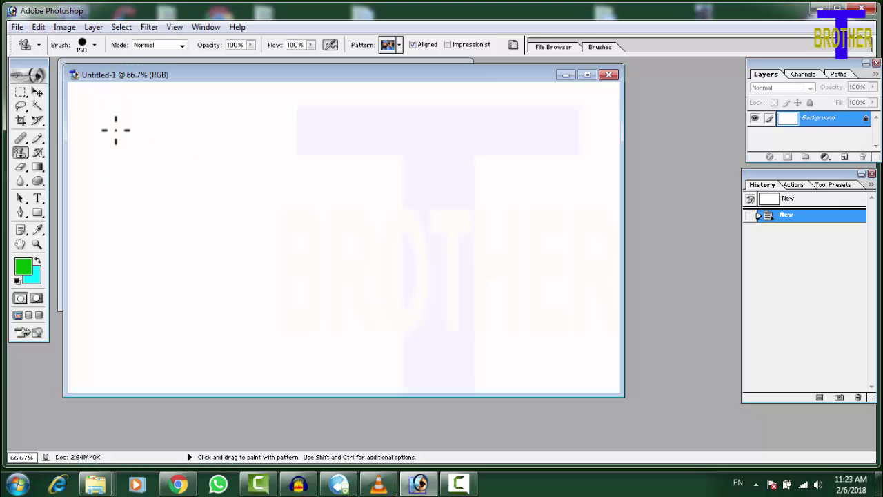
Step: Stamp aligned rows of the cricketer portrait from the top-left down to the canvas bottom
key(Caps_Lock)
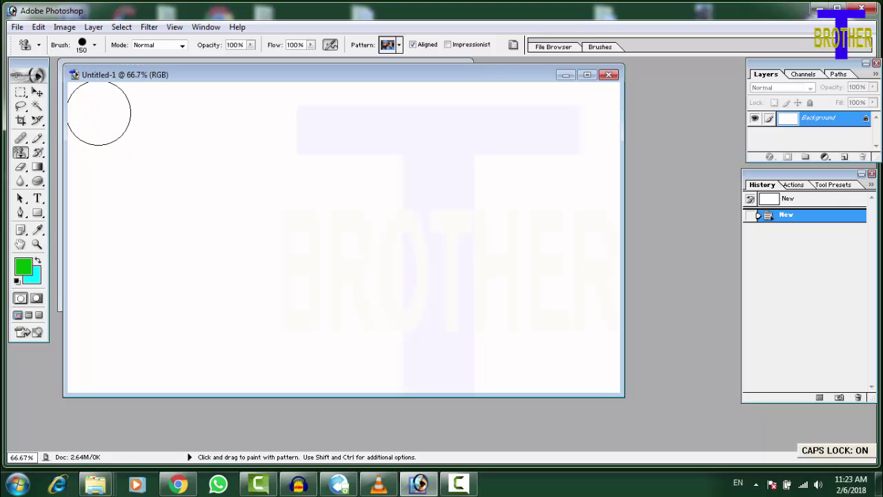
click(92, 108)
mouse_move(93, 109)
mouse_down()
mouse_move(450, 138)
mouse_move(152, 180)
mouse_move(479, 191)
mouse_move(607, 207)
mouse_move(441, 246)
mouse_move(82, 207)
mouse_move(166, 241)
mouse_move(607, 269)
mouse_up()
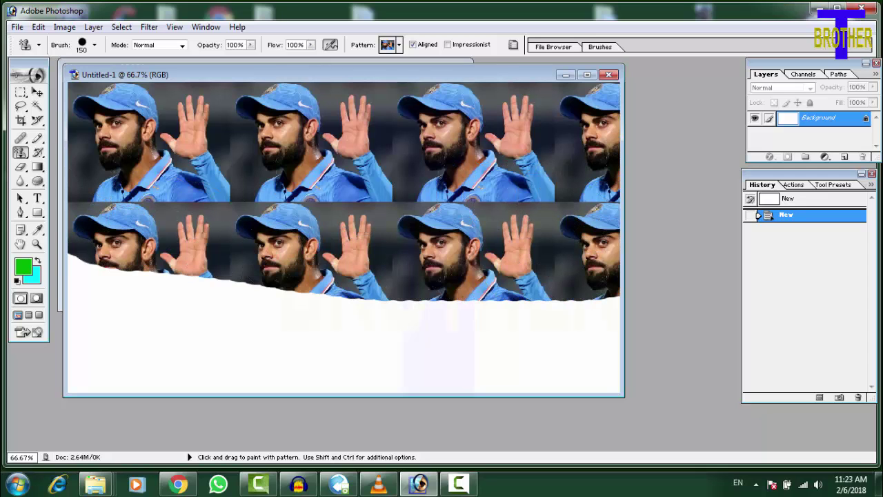
mouse_move(607, 303)
mouse_down()
mouse_move(419, 275)
mouse_move(79, 266)
mouse_move(69, 289)
mouse_move(97, 307)
mouse_move(414, 311)
mouse_move(593, 324)
mouse_move(517, 357)
mouse_move(289, 331)
mouse_move(89, 345)
mouse_move(80, 380)
mouse_move(394, 369)
mouse_move(607, 376)
mouse_up()
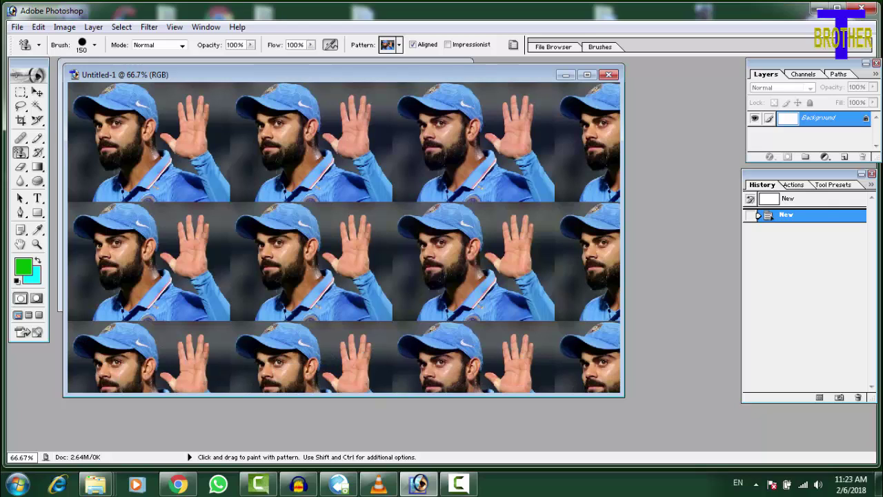
Step: Close both the tiled portrait canvas and Koh.jpg without saving
click(609, 74)
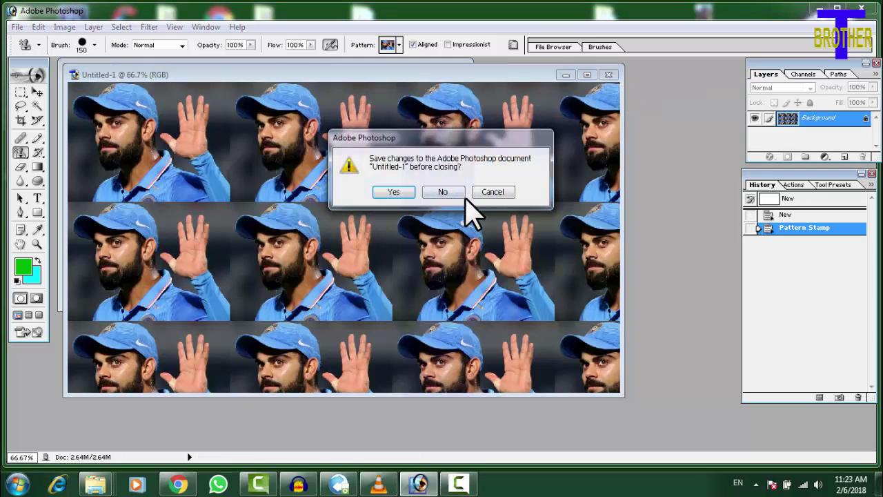
click(445, 193)
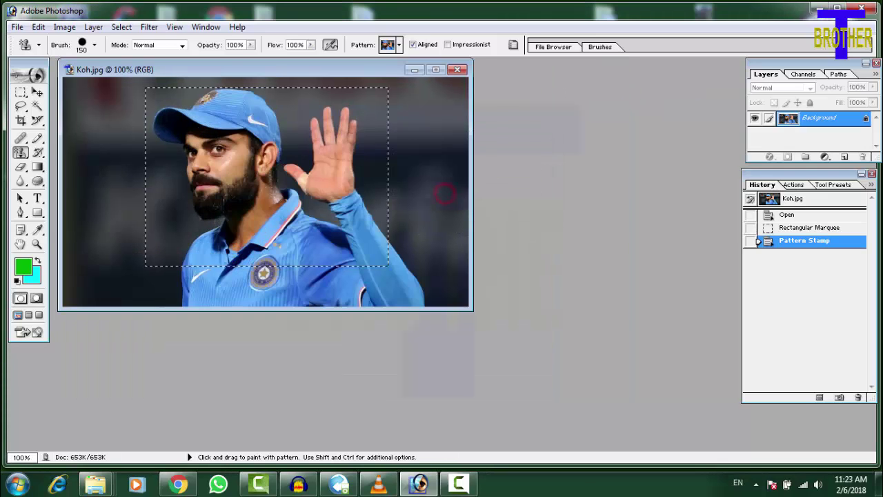
click(457, 70)
click(451, 193)
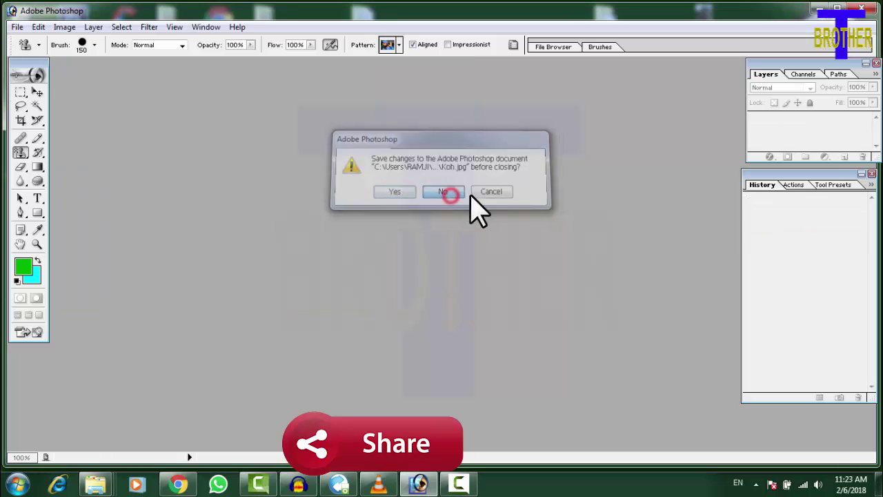
Step: Open the wheat-field photo from the Natu folder and maximize its window
double_click(358, 205)
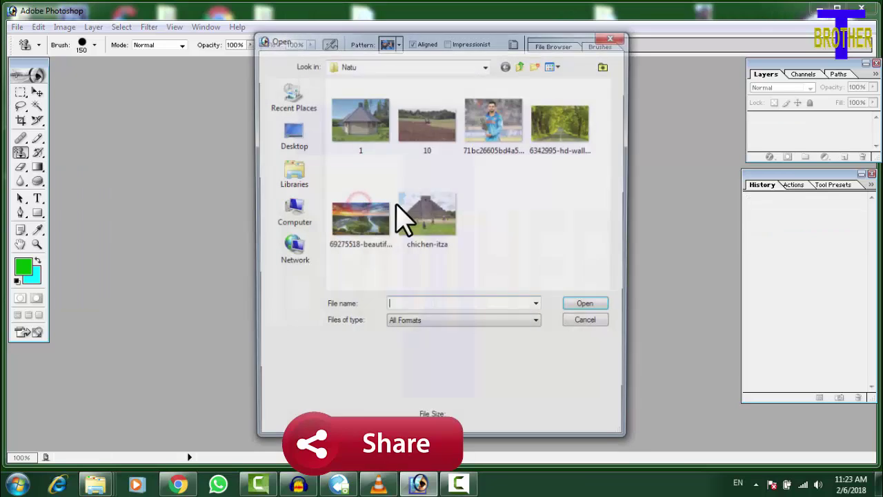
drag(609, 113, 608, 178)
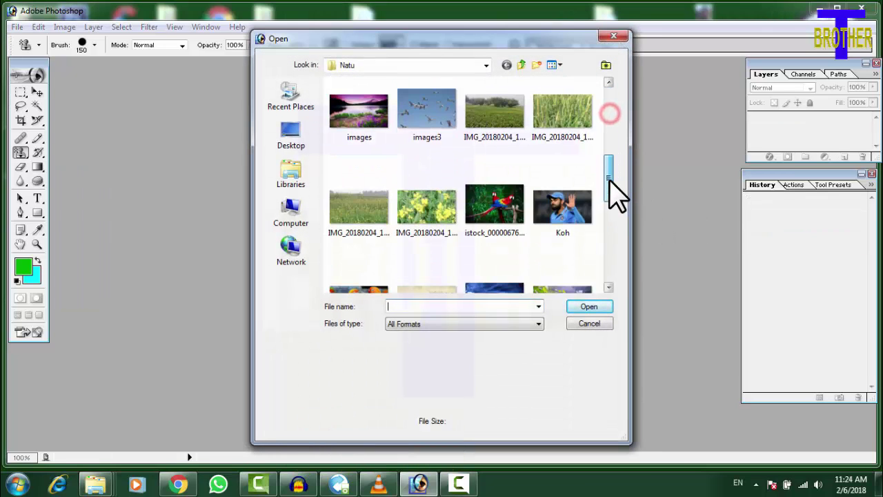
click(562, 126)
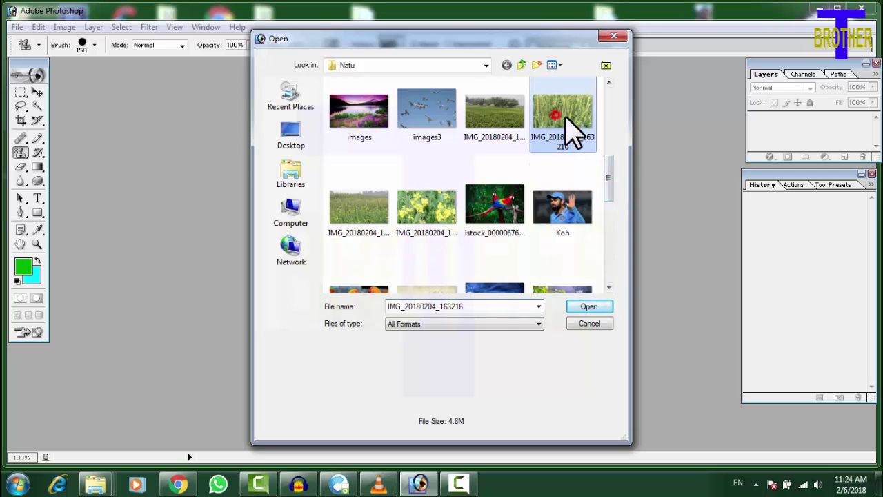
click(586, 307)
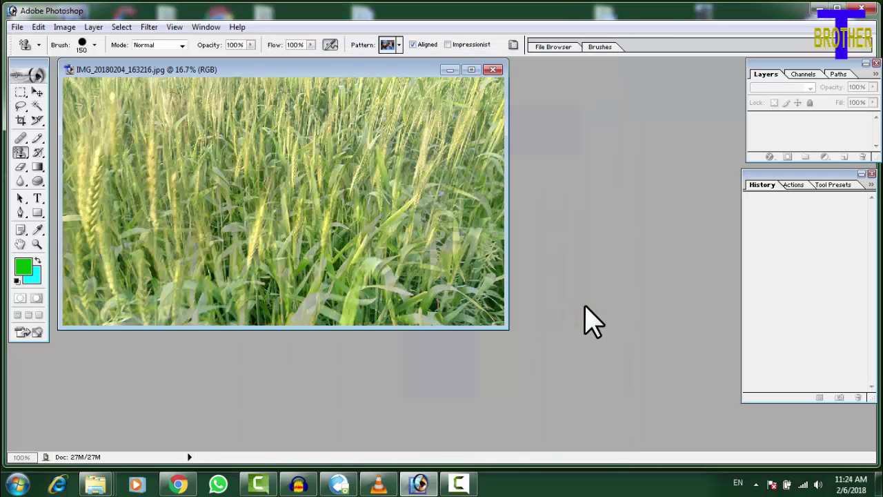
click(469, 69)
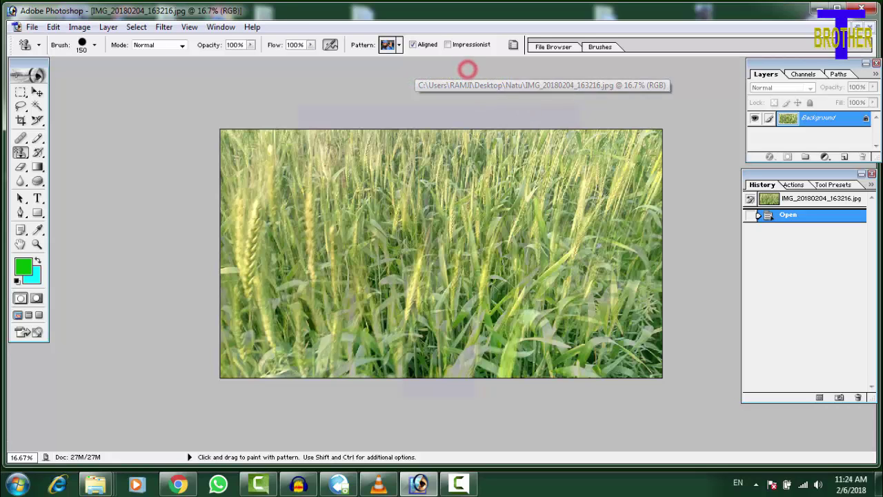
Step: Select a rectangle in the wheat photo's upper-left and define it as pattern 'plant'
click(21, 95)
click(69, 93)
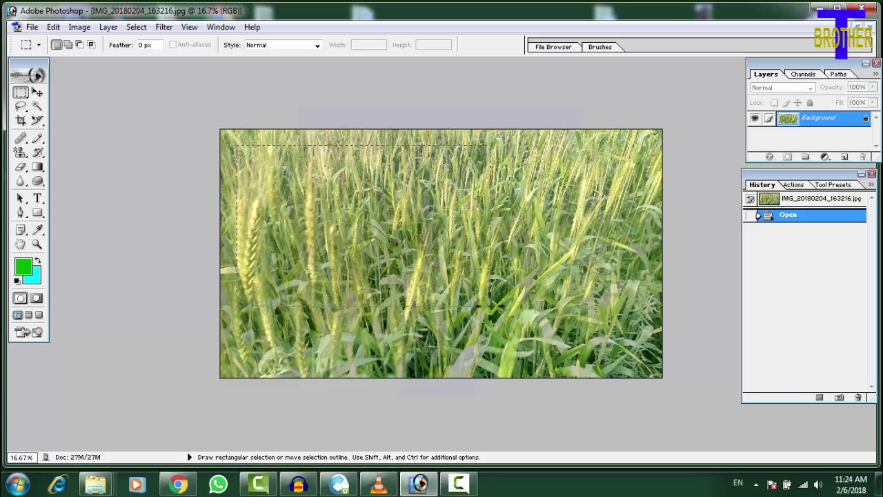
drag(237, 146, 489, 307)
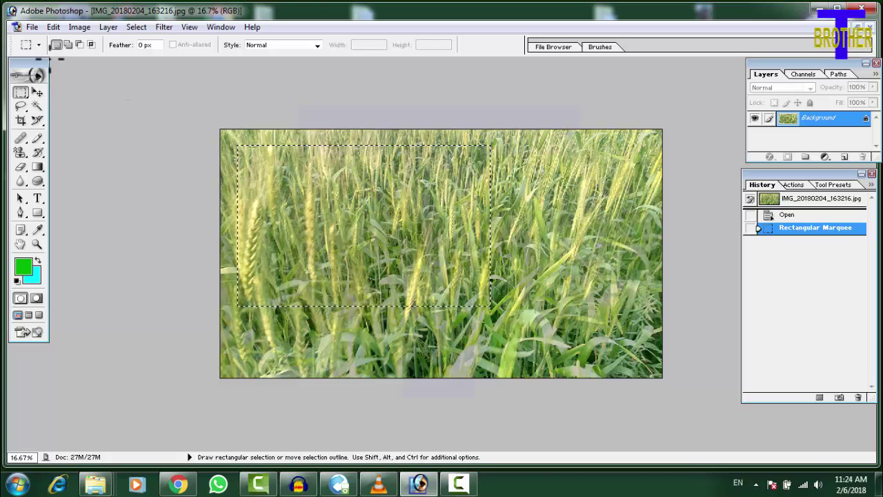
click(54, 27)
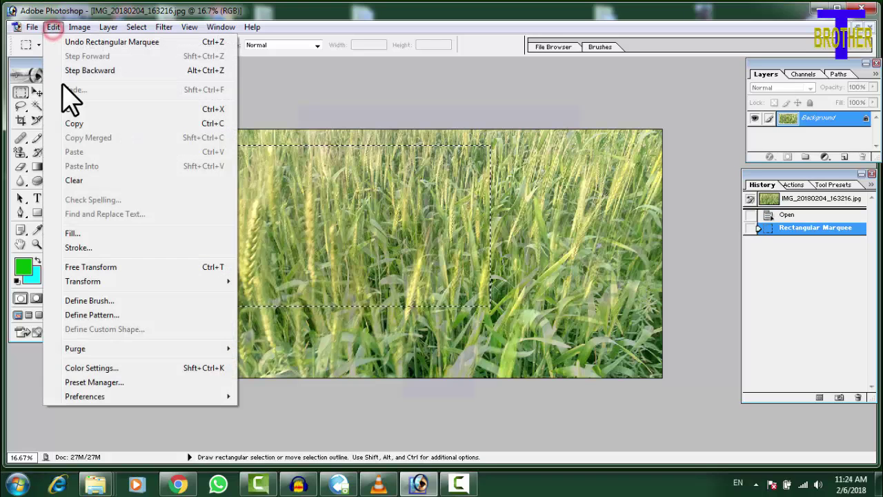
click(93, 315)
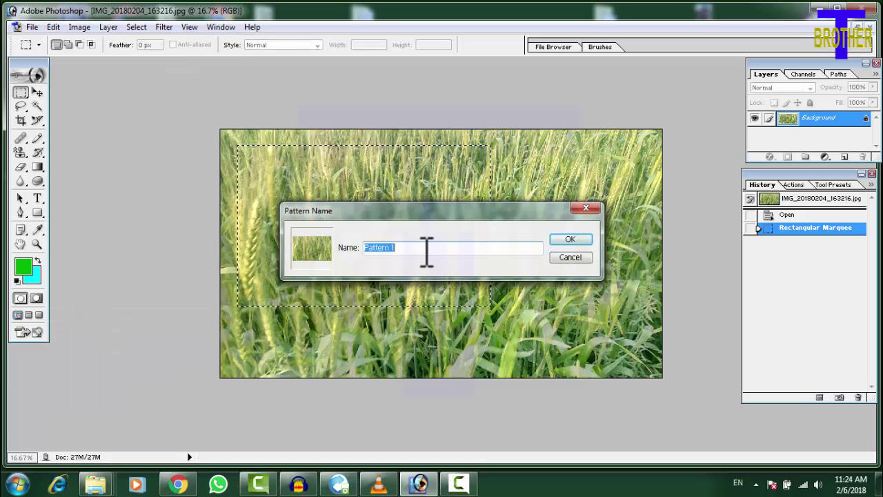
click(422, 249)
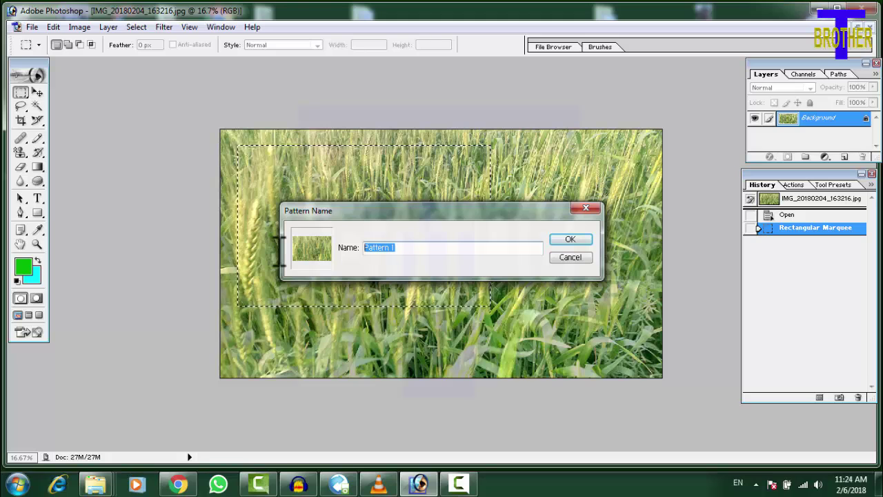
text(p)
key(Caps_Lock)
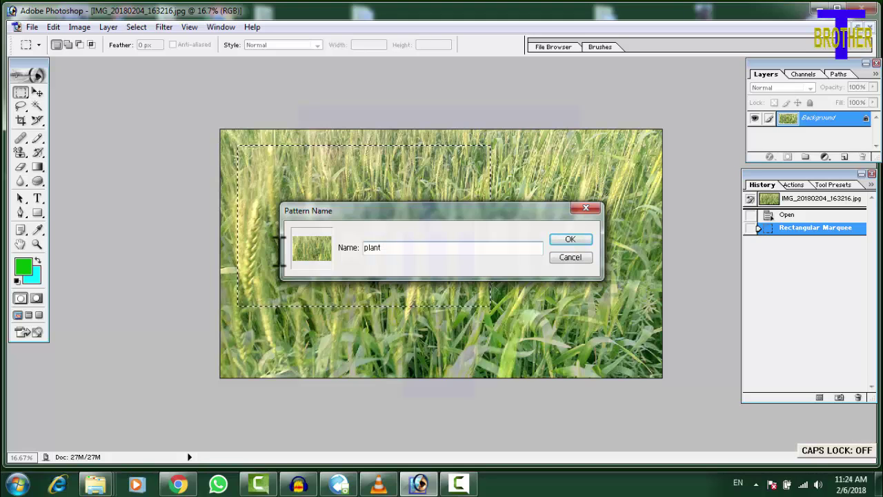
click(561, 239)
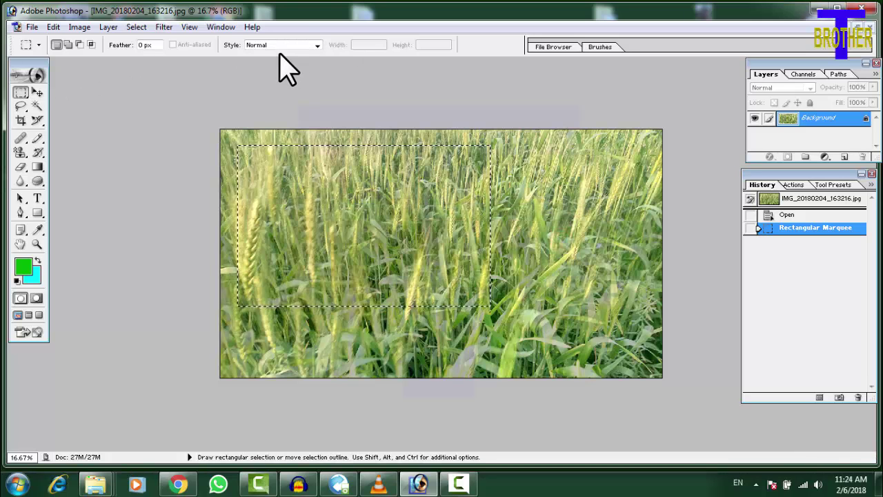
Step: Make the wheat pattern the active Pattern Stamp pattern and open a new 1280×720 canvas
click(20, 152)
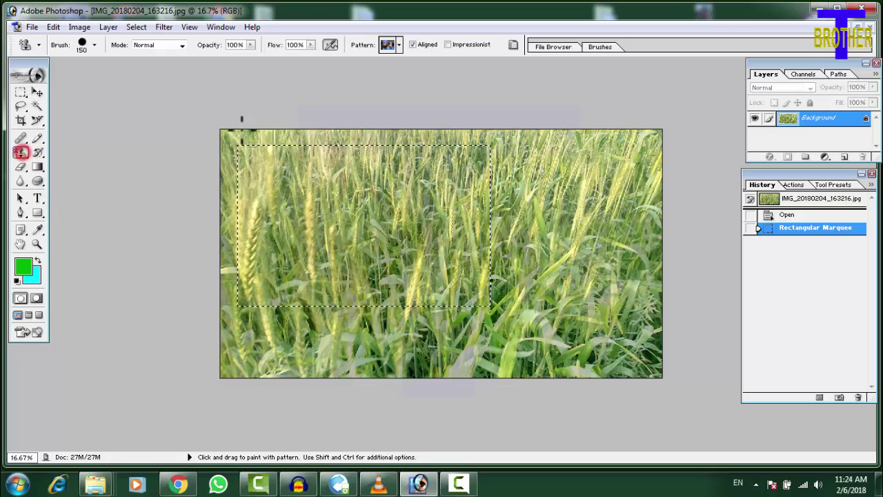
click(399, 45)
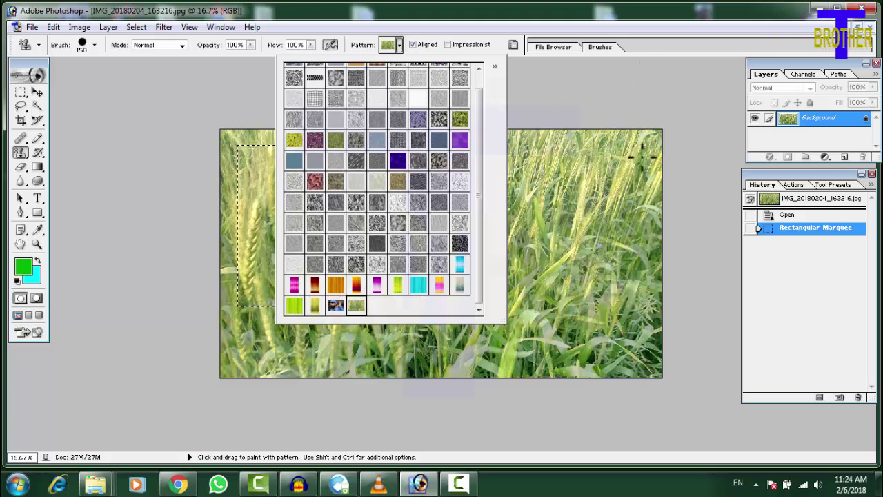
click(641, 79)
drag(640, 76, 666, 122)
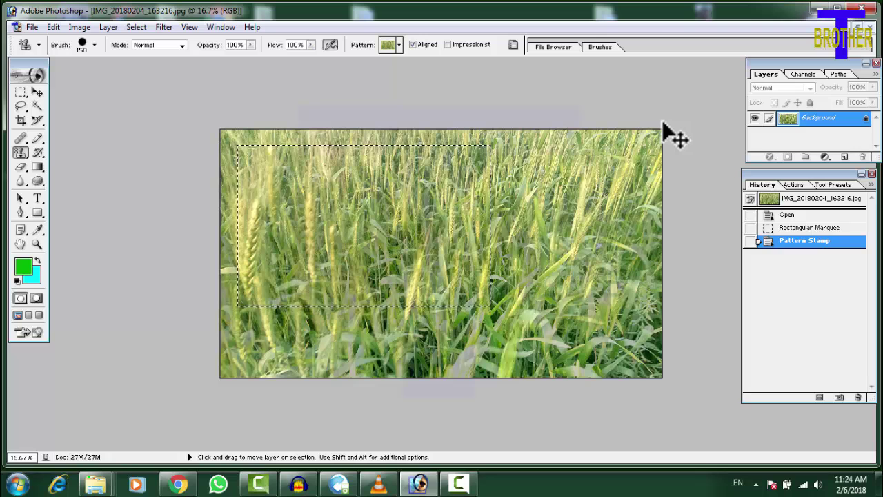
key(ctrl+n)
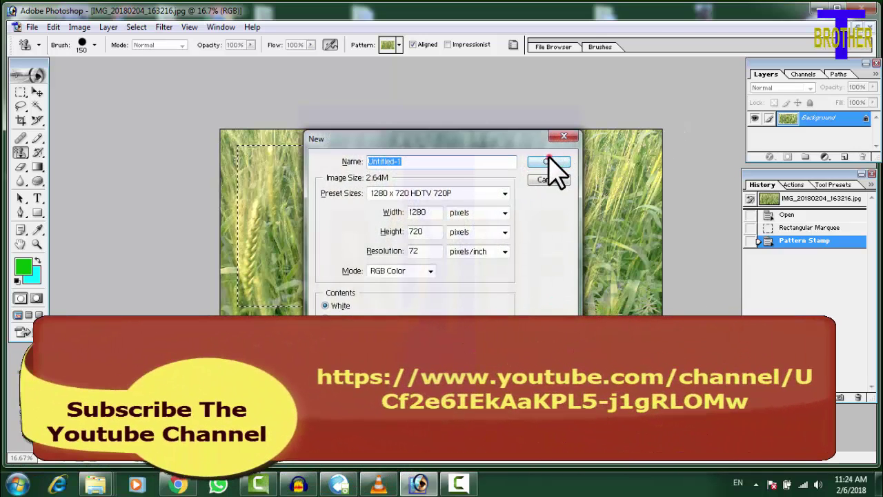
click(548, 160)
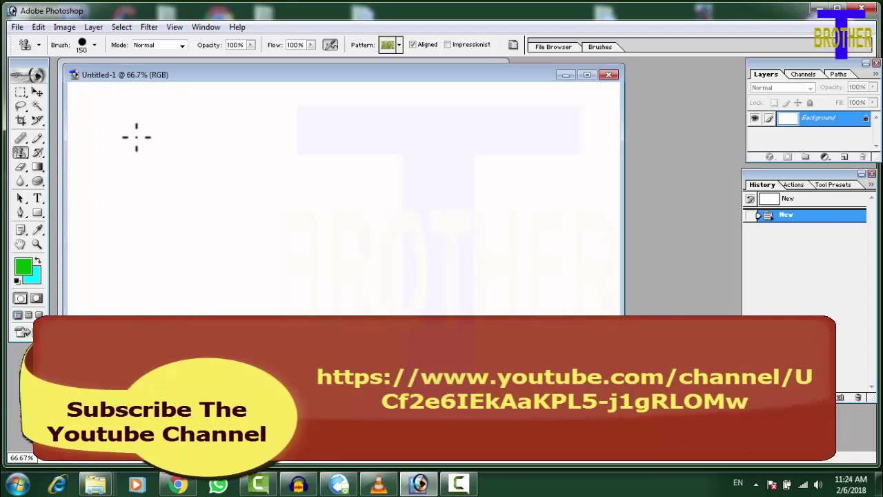
Step: Paint wheat-field pattern strokes from the canvas top to the bottom until no white remains
key(Caps_Lock)
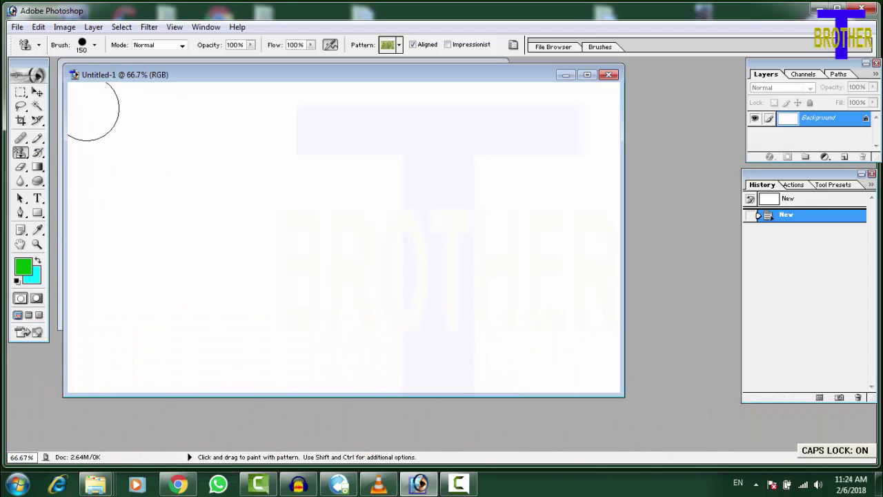
mouse_move(93, 110)
mouse_down()
mouse_move(383, 135)
mouse_move(607, 176)
mouse_up()
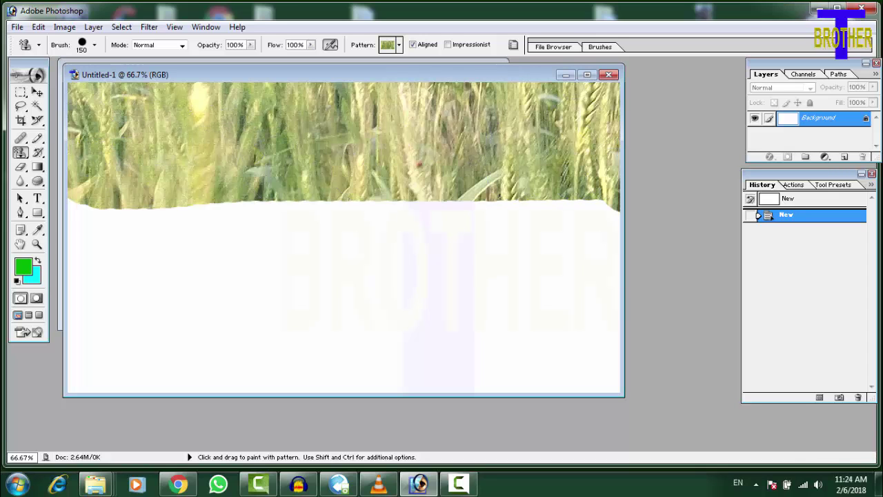
mouse_move(607, 207)
mouse_down()
mouse_move(241, 228)
mouse_move(94, 203)
mouse_move(164, 230)
mouse_move(529, 239)
mouse_move(586, 250)
mouse_move(203, 282)
mouse_move(97, 267)
mouse_move(79, 345)
mouse_move(149, 321)
mouse_move(420, 324)
mouse_move(586, 283)
mouse_up()
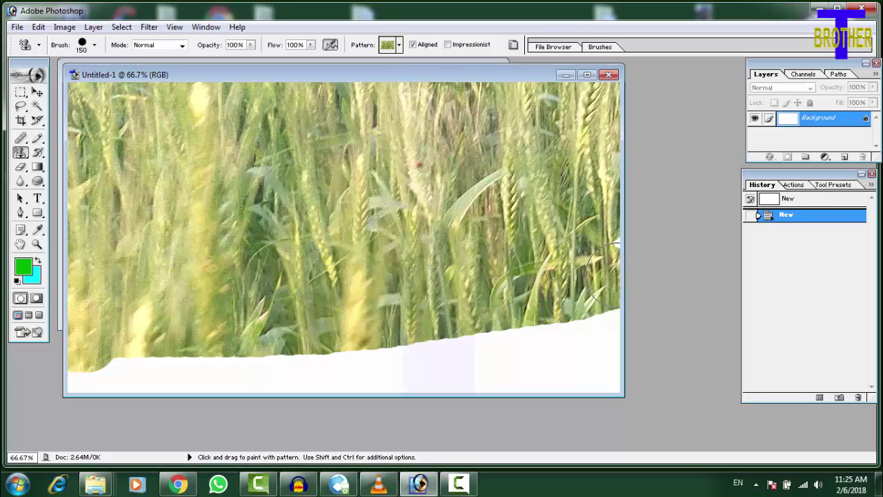
mouse_move(607, 324)
mouse_down()
mouse_move(607, 373)
mouse_move(83, 366)
mouse_up()
mouse_move(267, 345)
mouse_down()
mouse_move(593, 331)
mouse_move(621, 321)
mouse_up()
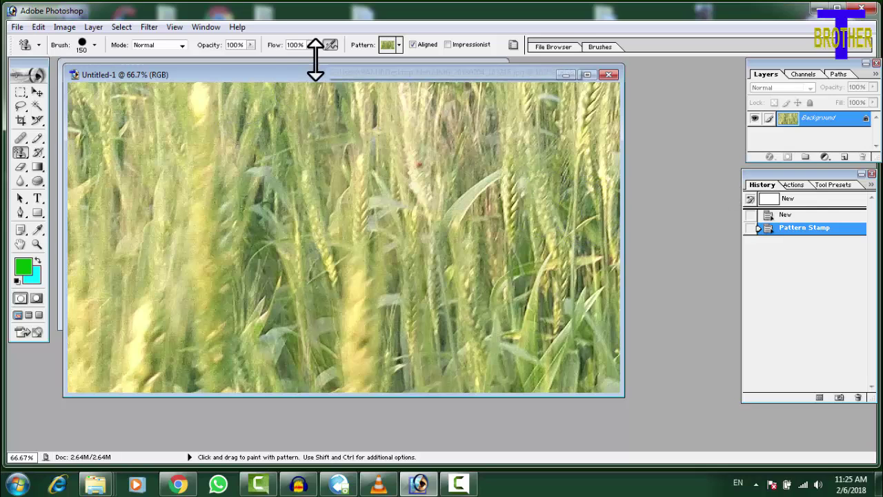
Step: Set Pattern Stamp opacity to 95% and turn off Aligned
click(249, 45)
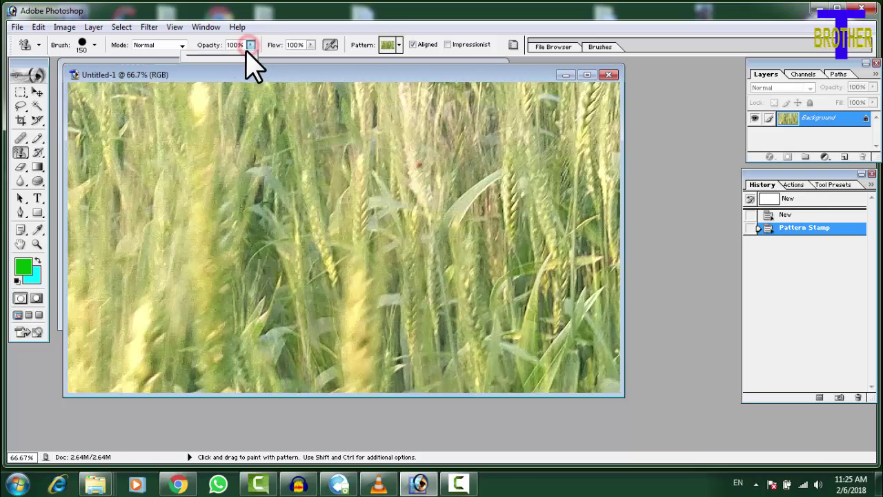
drag(249, 57, 312, 47)
click(311, 45)
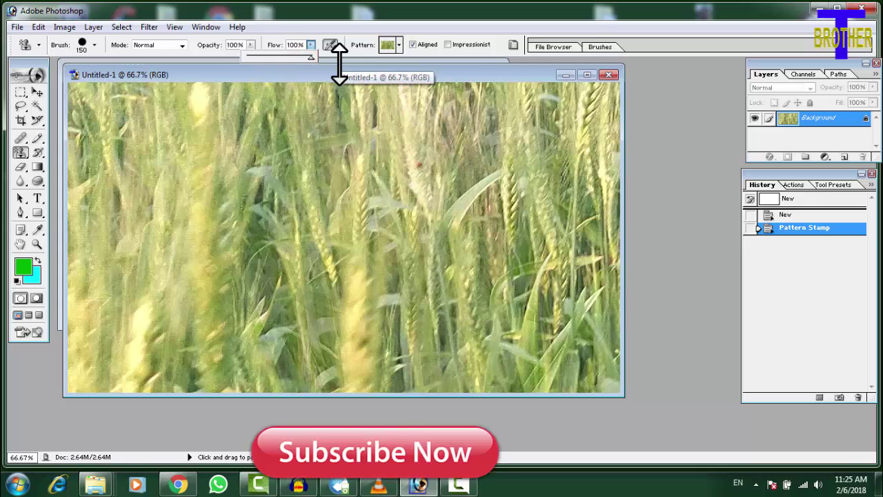
click(413, 45)
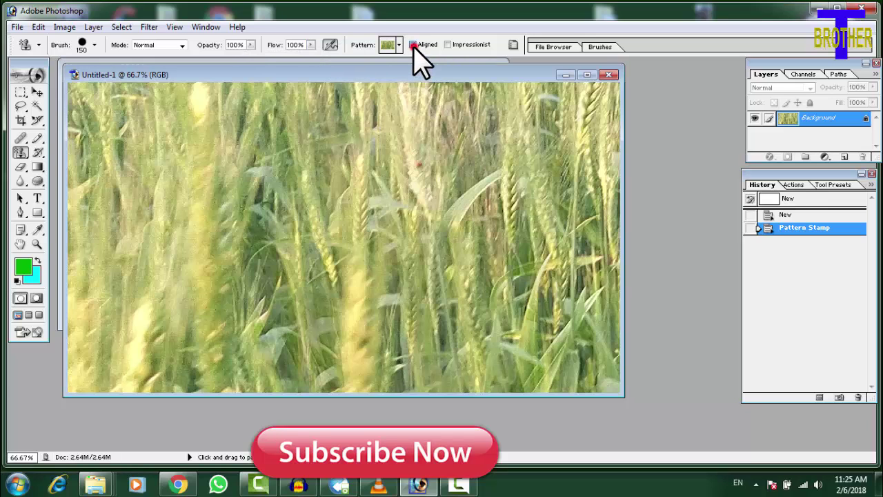
Step: Stamp unaligned wheat patches across the upper canvas, down the left side
mouse_move(176, 145)
mouse_down()
mouse_move(210, 111)
mouse_move(272, 159)
mouse_move(593, 109)
mouse_move(524, 164)
mouse_move(397, 169)
mouse_move(309, 160)
mouse_up()
mouse_move(114, 166)
mouse_down()
mouse_move(93, 224)
mouse_move(372, 206)
mouse_move(593, 207)
mouse_move(432, 248)
mouse_move(138, 235)
mouse_move(90, 255)
mouse_move(586, 290)
mouse_move(586, 338)
mouse_move(90, 324)
mouse_move(90, 344)
mouse_move(593, 359)
mouse_move(579, 375)
mouse_move(76, 376)
mouse_up()
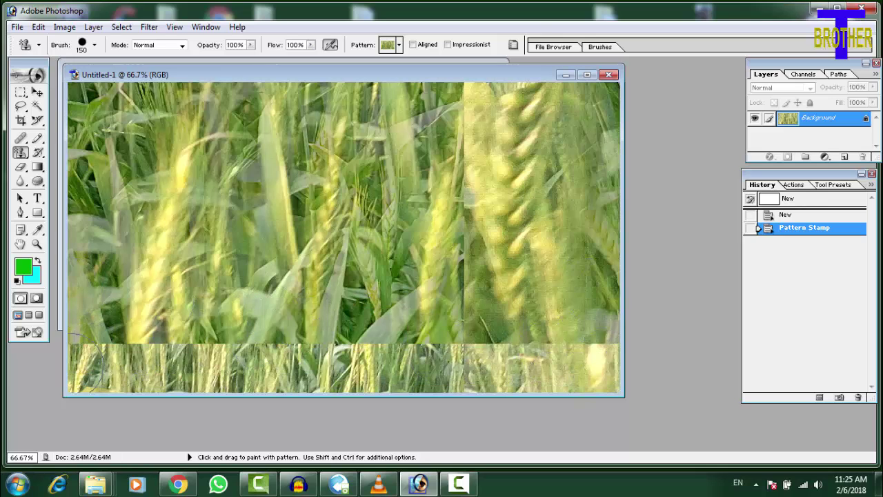
click(96, 214)
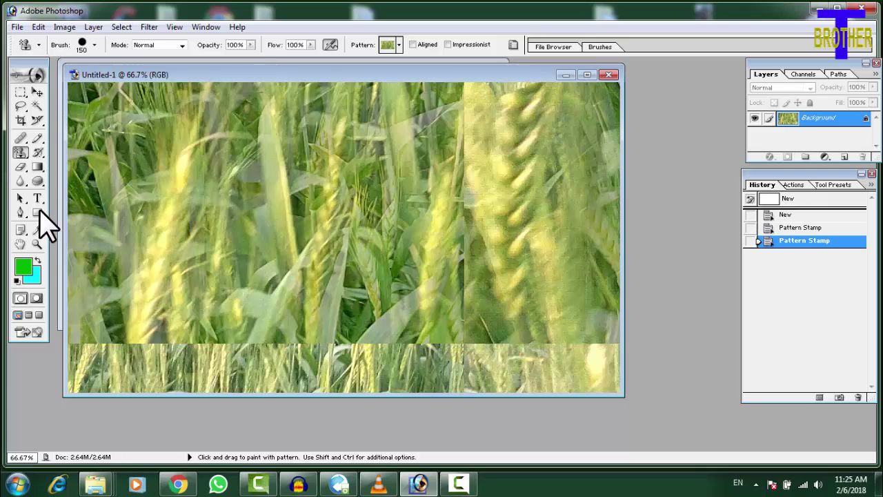
Step: Paint two more unaligned wheat strokes over the top and left of the canvas
mouse_move(69, 148)
mouse_down()
mouse_move(387, 127)
mouse_move(103, 102)
mouse_up()
mouse_move(373, 114)
mouse_down()
mouse_move(476, 100)
mouse_move(586, 110)
mouse_move(579, 165)
mouse_move(274, 135)
mouse_move(290, 166)
mouse_move(207, 193)
mouse_move(76, 207)
mouse_move(276, 231)
mouse_move(579, 197)
mouse_move(586, 248)
mouse_move(90, 248)
mouse_move(213, 274)
mouse_move(552, 276)
mouse_move(510, 331)
mouse_move(82, 331)
mouse_move(221, 373)
mouse_move(600, 365)
mouse_move(76, 386)
mouse_up()
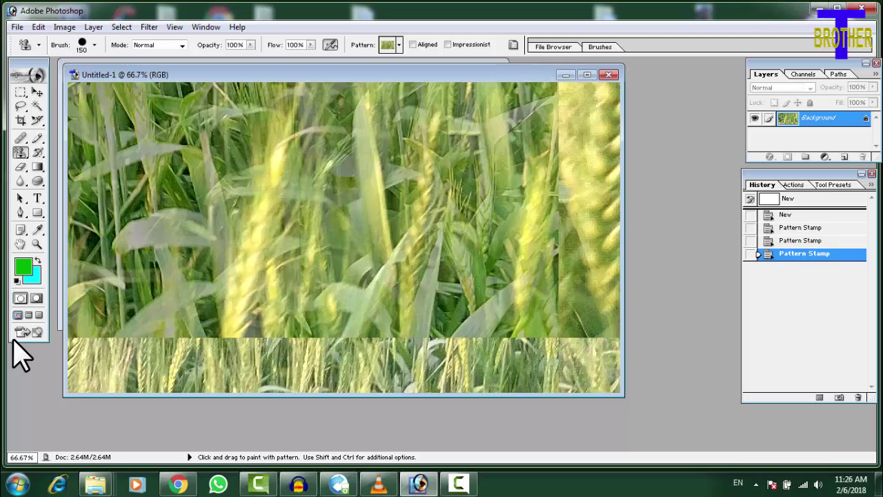